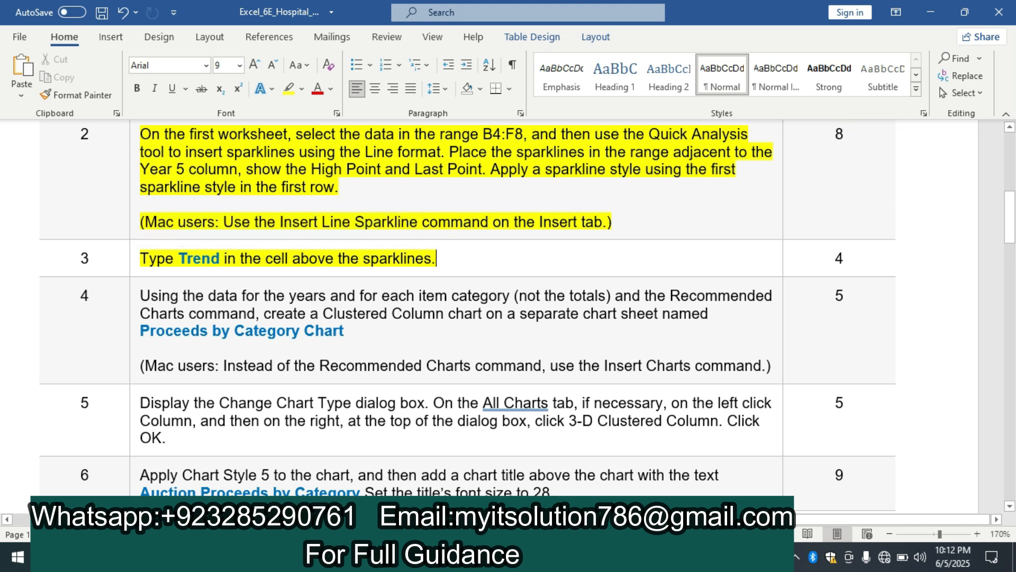
Step: Switch to the Excel workbook and enter Trend in cell G3 above the sparklines
key("alt+Tab")
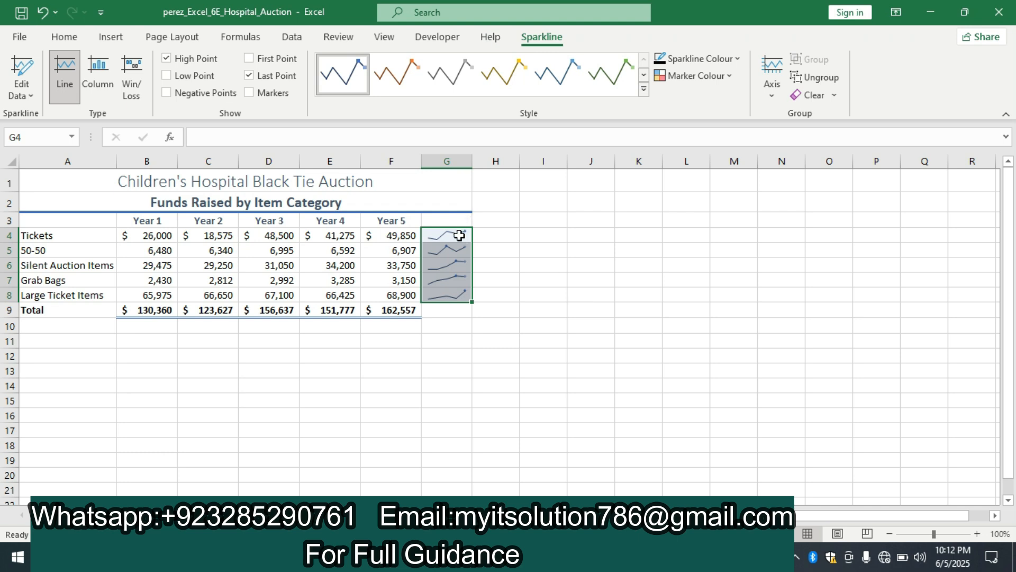
left_click(458, 219)
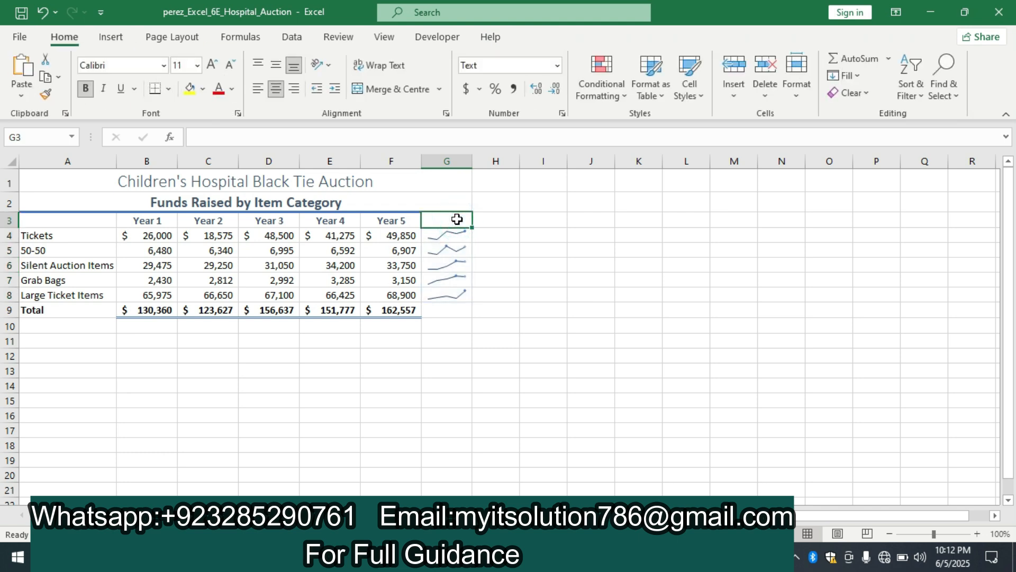
type("Trend")
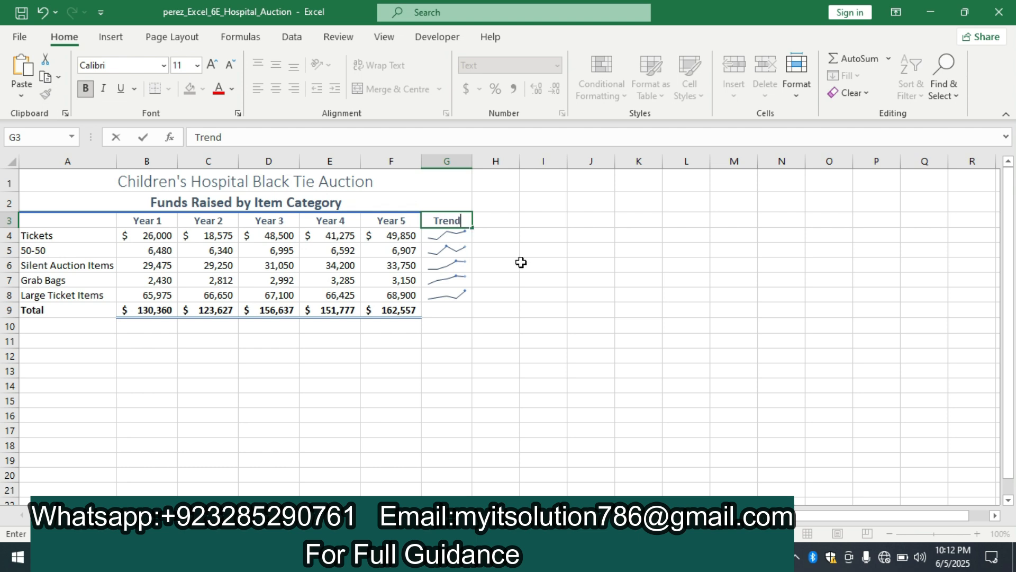
left_click(521, 263)
Step: Switch to the Word instructions and highlight the text of instruction 4 in yellow
left_click(513, 556)
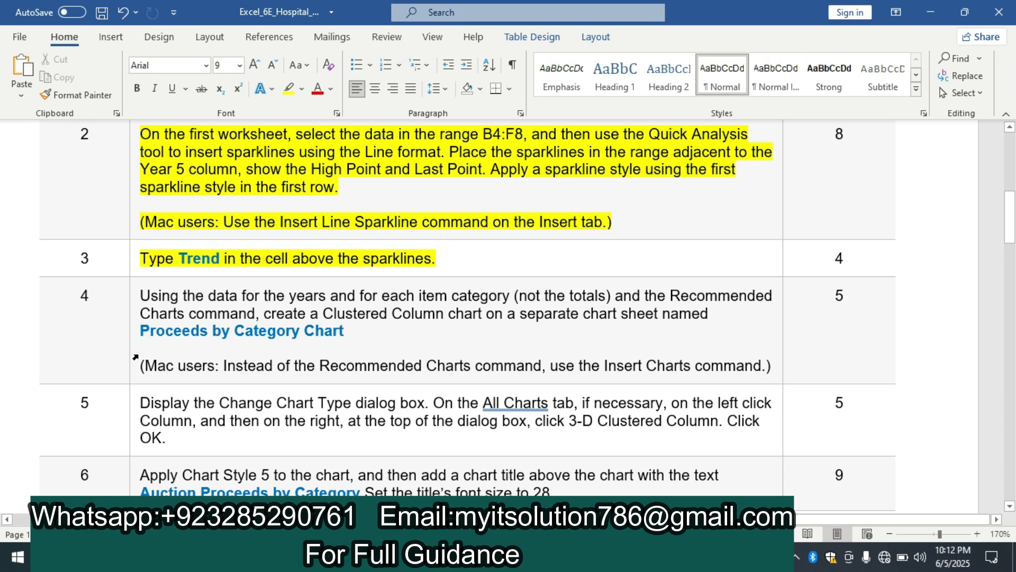
left_click(136, 337)
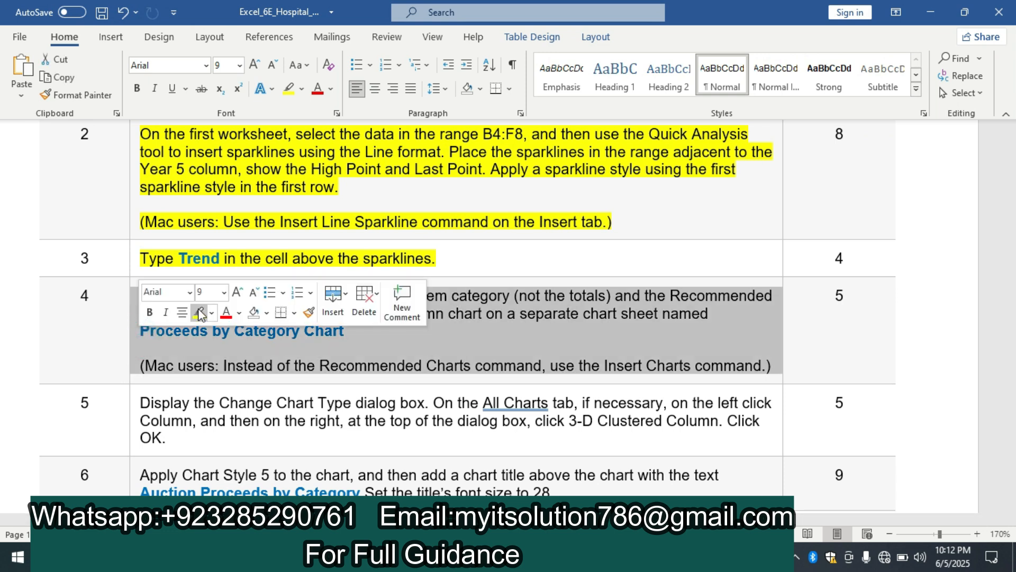
left_click(200, 315)
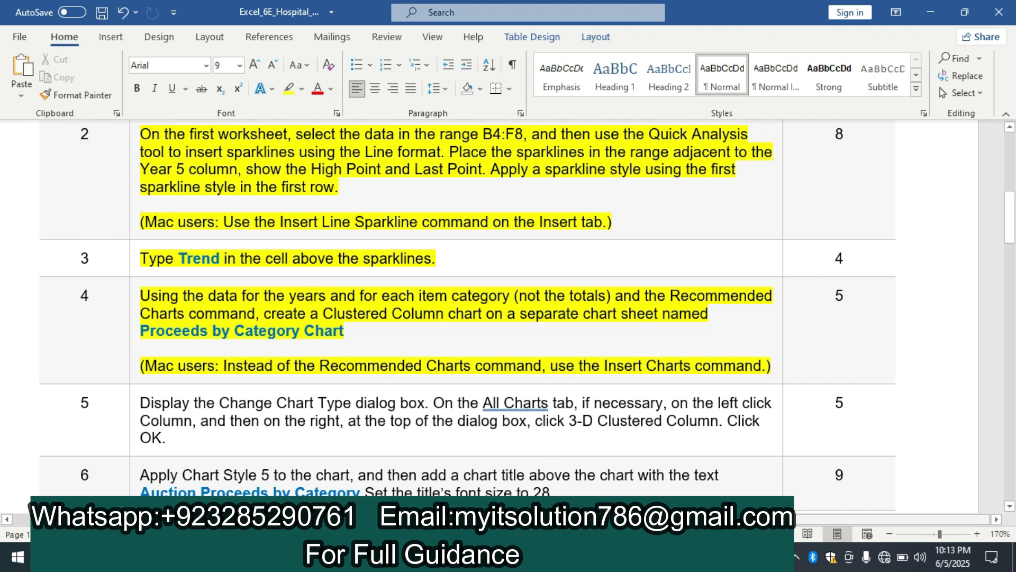
Step: Switch to Excel and insert the recommended Clustered Column chart from the range B4:F8
left_click(562, 557)
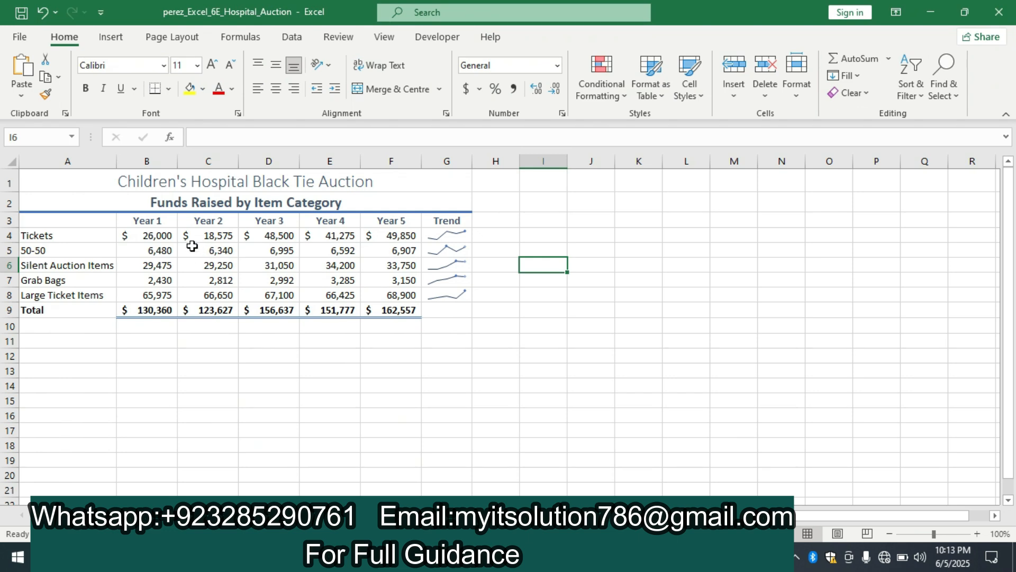
left_click_drag(136, 238, 404, 291)
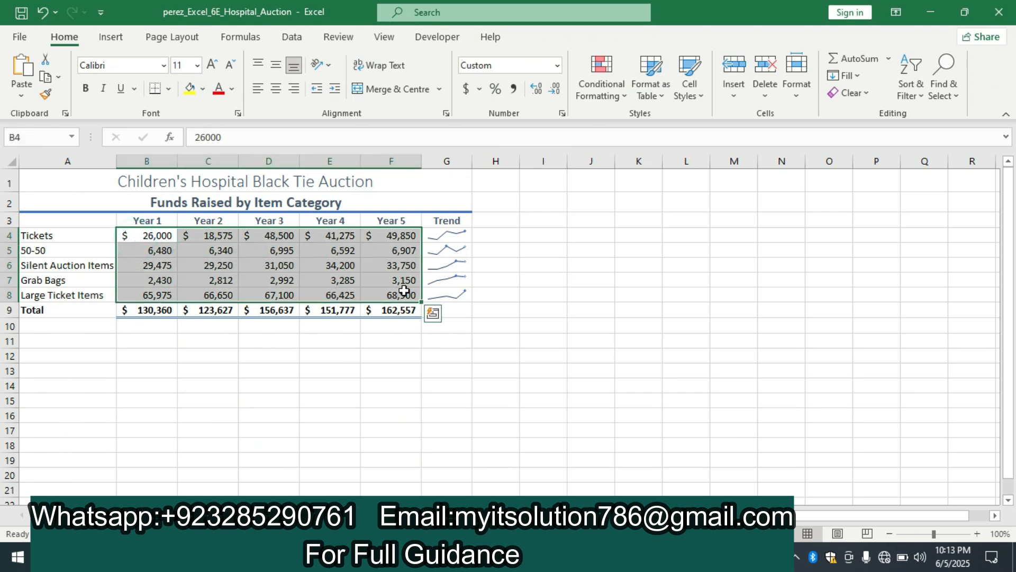
left_click(112, 37)
left_click(352, 85)
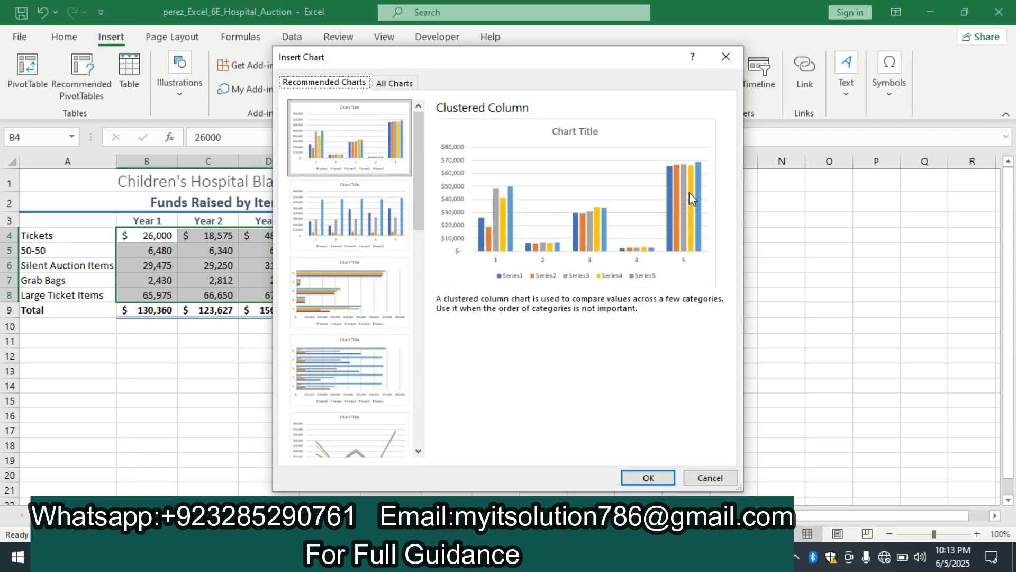
left_click(647, 479)
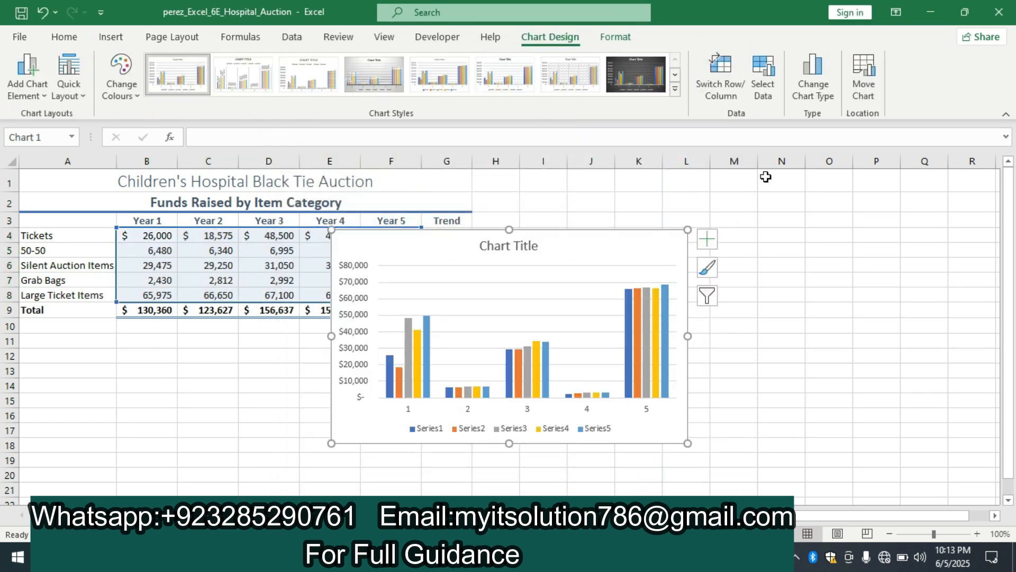
Step: Move the chart to a new sheet named Proceeds by Category Chart, copying the name from instruction 4 in Word
left_click(864, 79)
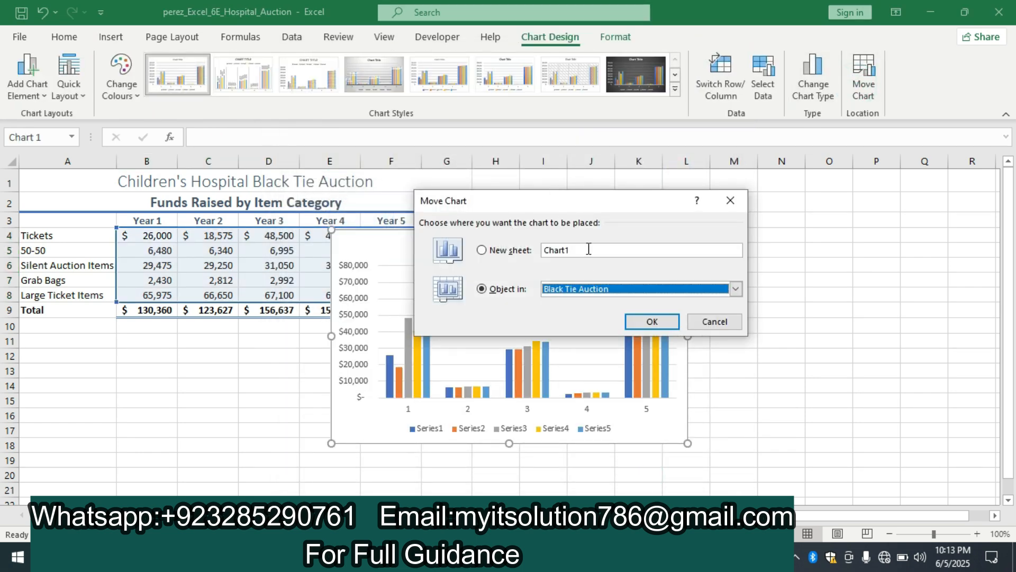
left_click(492, 557)
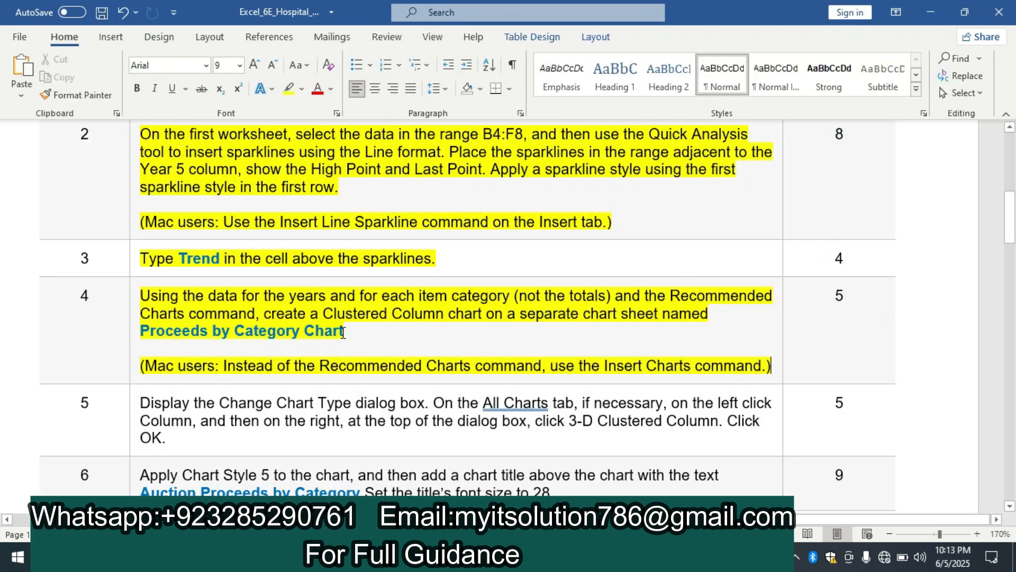
left_click_drag(343, 332, 178, 327)
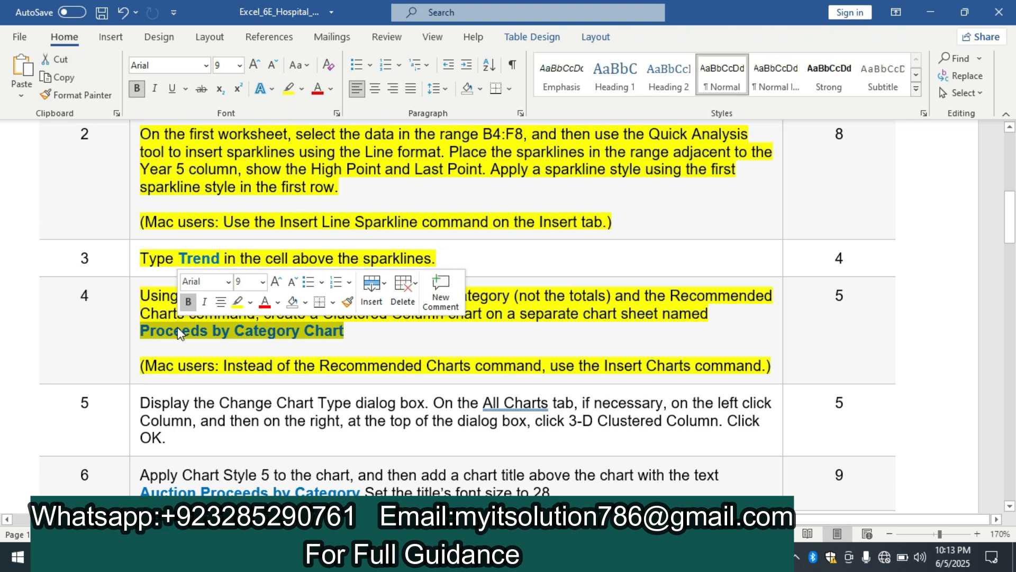
key("ctrl+c")
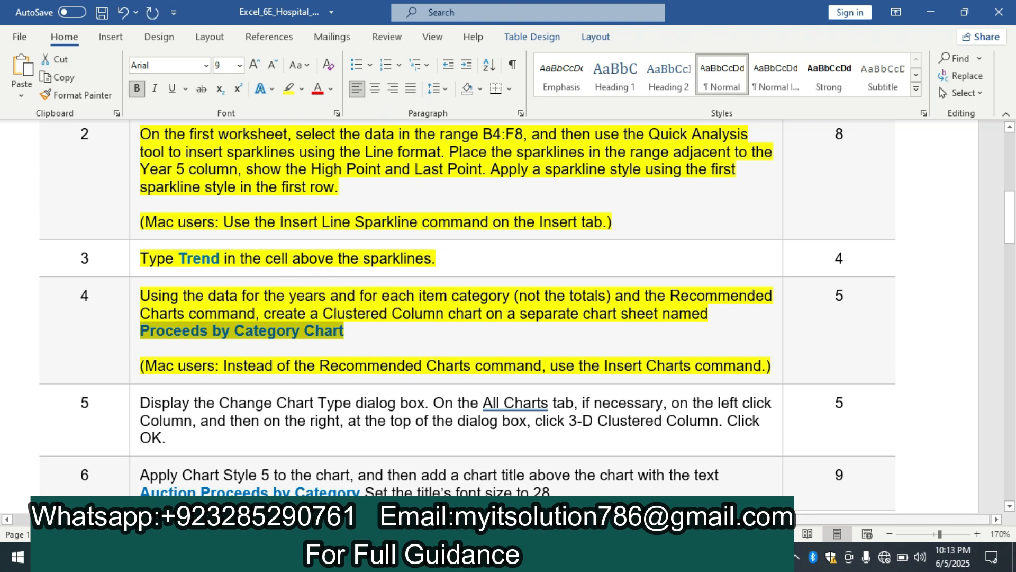
key("alt+Tab")
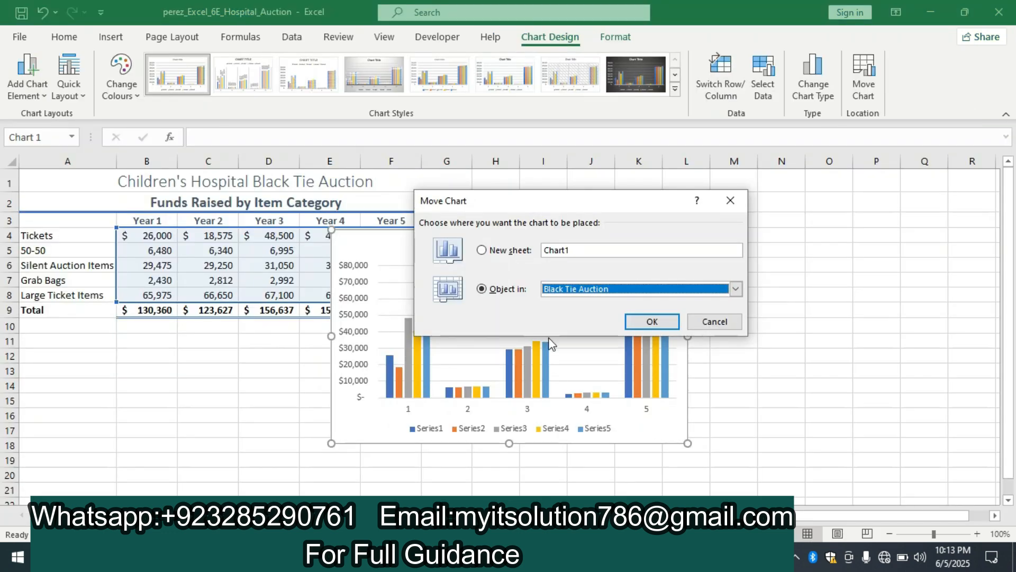
left_click(579, 250)
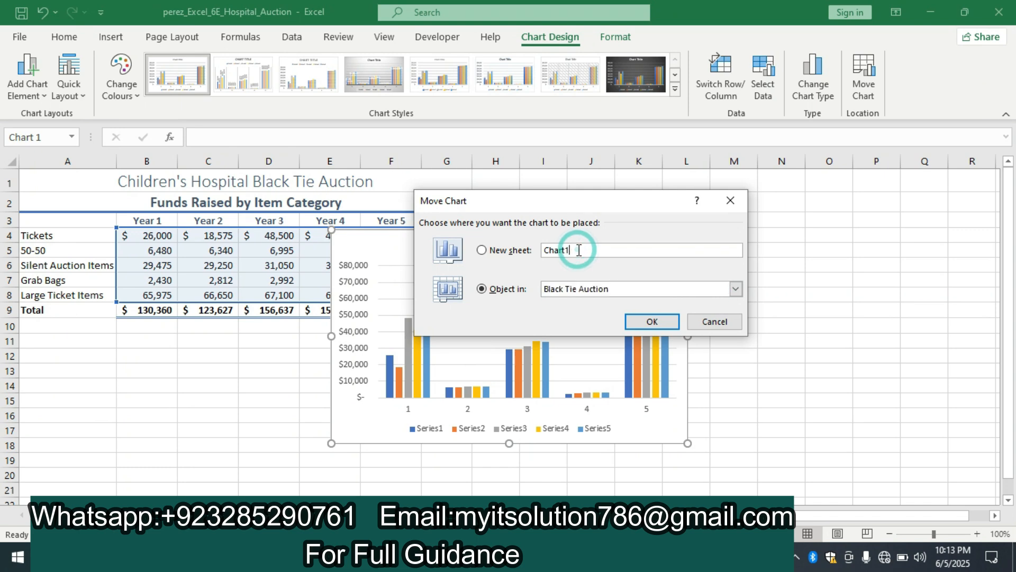
key("BackSpace")
key("BackSpace")
key("BackSpace")
key("BackSpace")
key("BackSpace")
key("BackSpace")
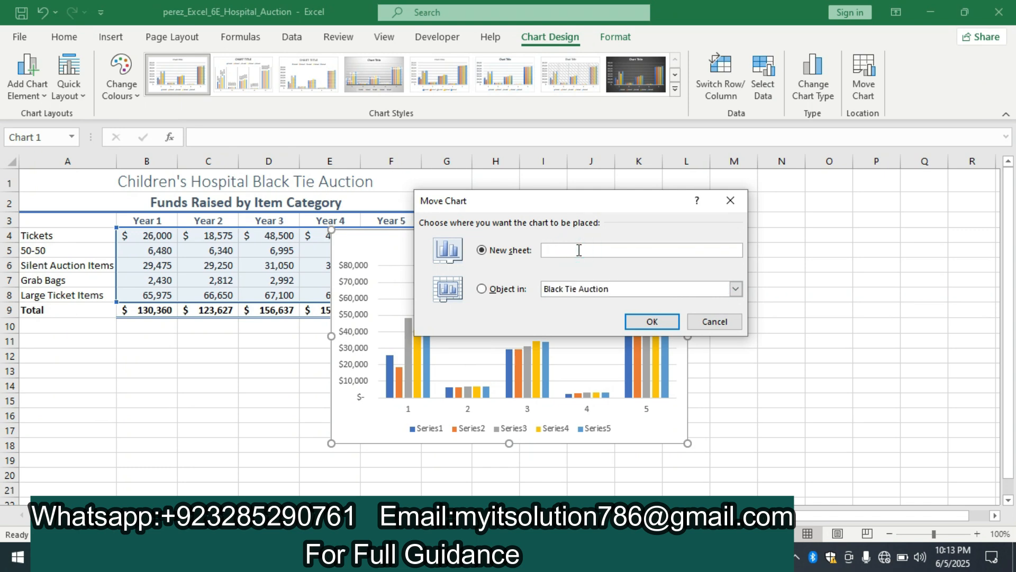
key("ctrl+v")
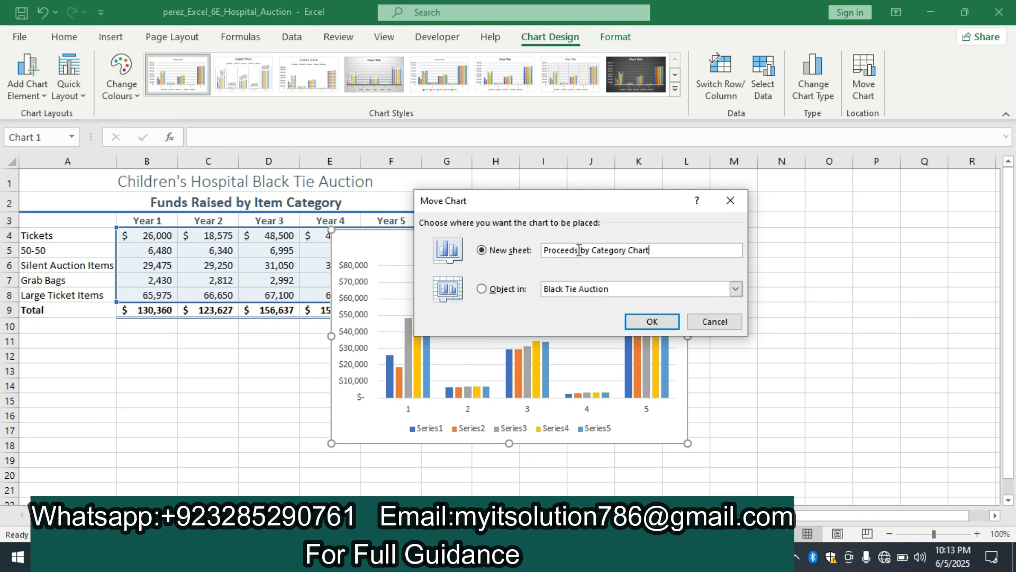
left_click(652, 321)
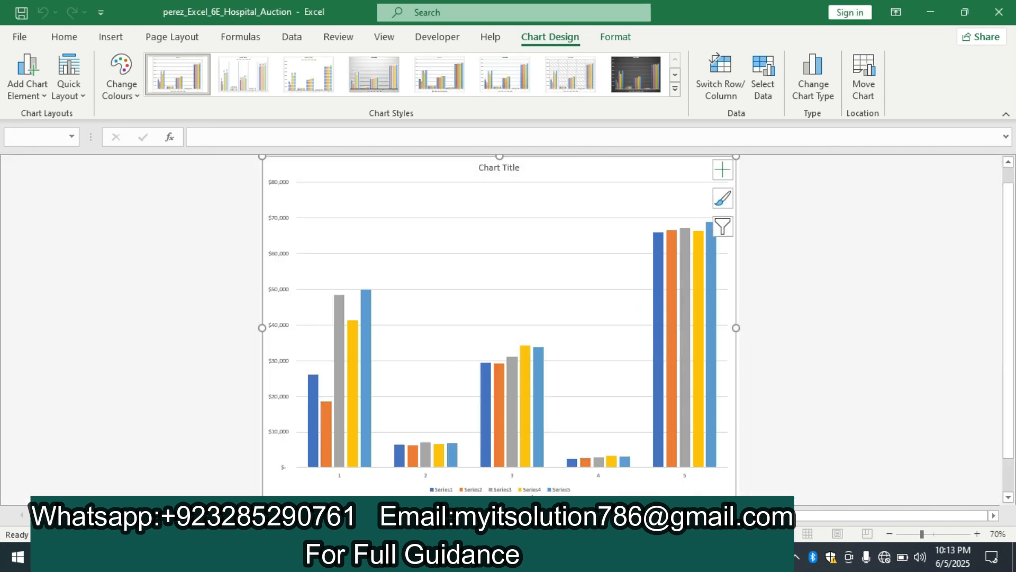
Step: Switch to the Word instructions and highlight the text of instruction 5 in yellow
key("alt+Tab")
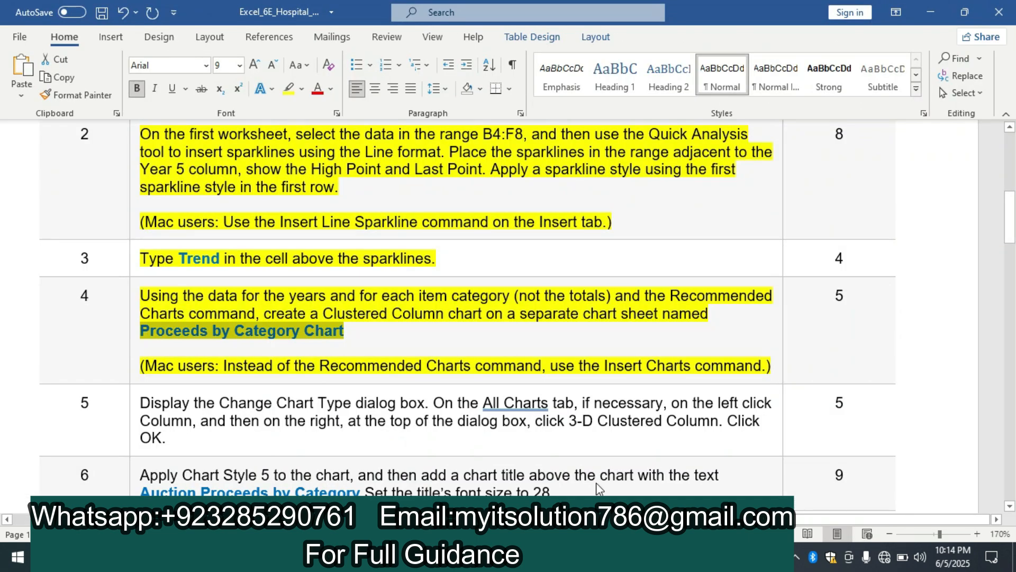
left_click_drag(1012, 236, 1011, 260)
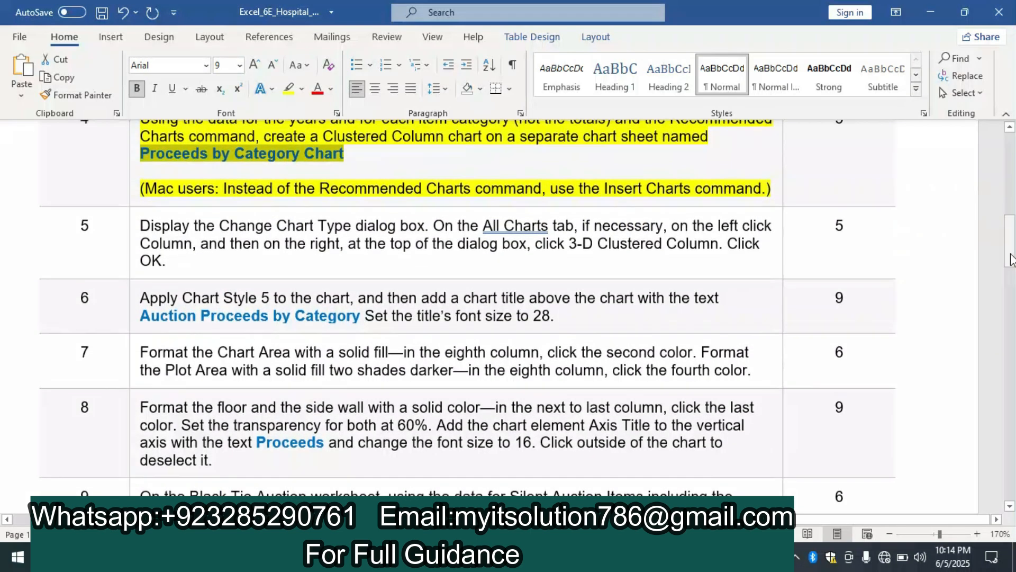
left_click(133, 233)
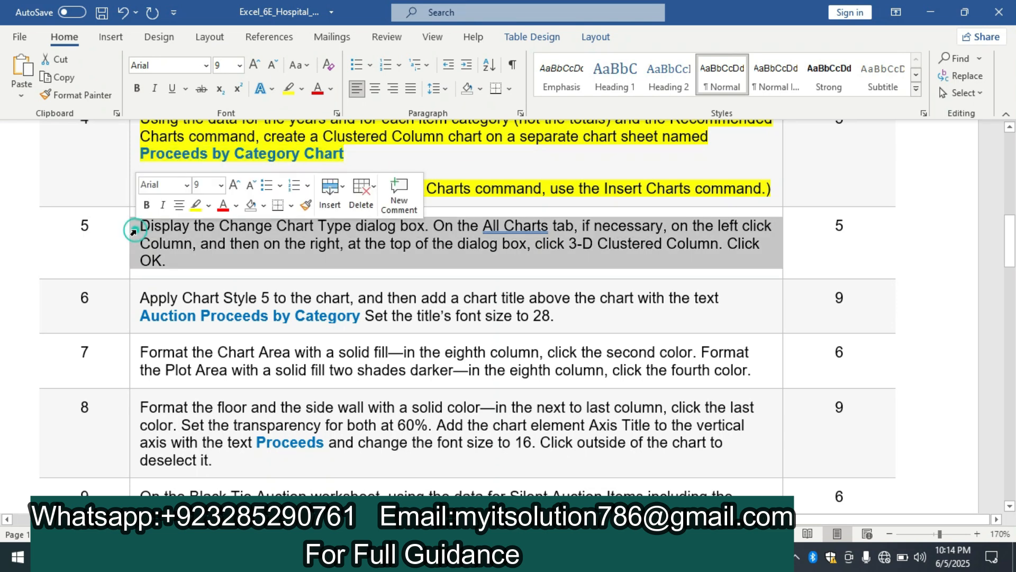
left_click(196, 206)
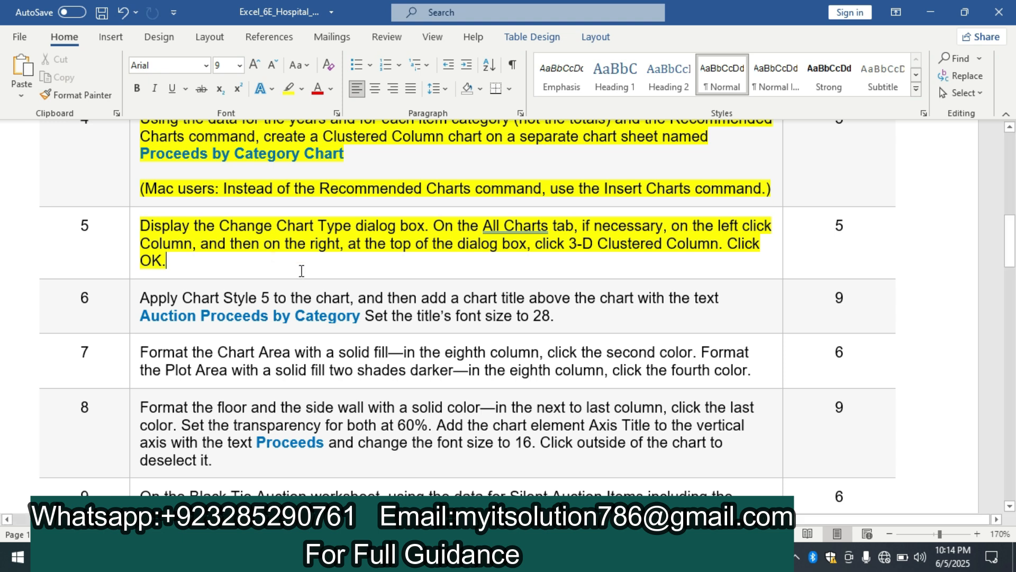
Step: Switch to Excel and change the chart type to 3-D Clustered Column
left_click(562, 556)
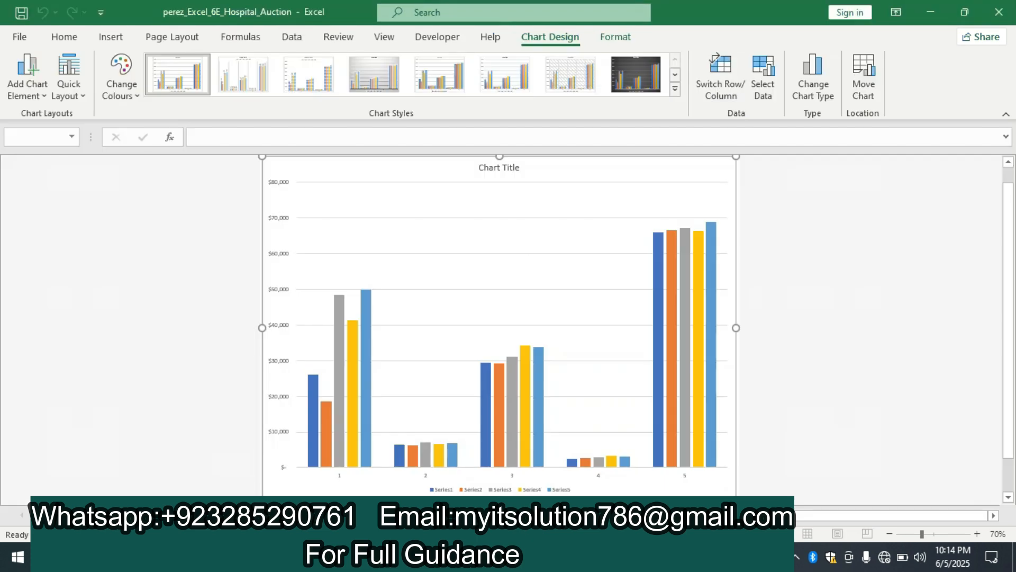
left_click(815, 85)
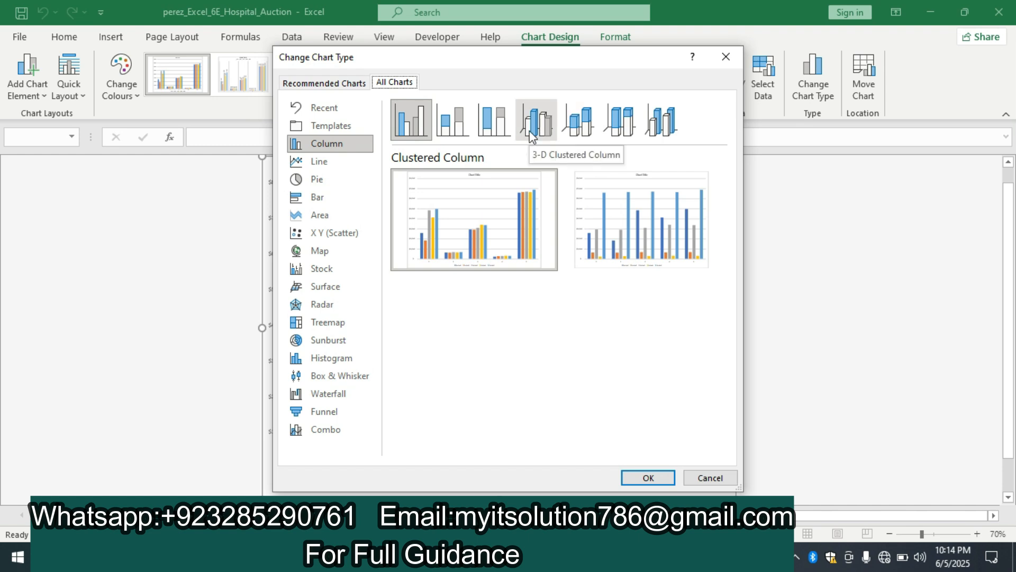
left_click(533, 130)
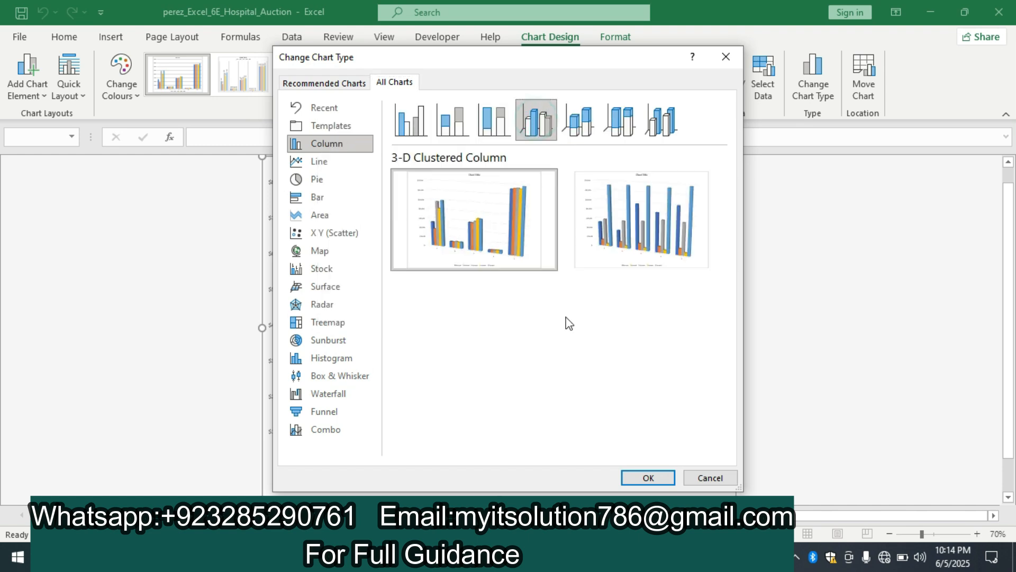
left_click(651, 478)
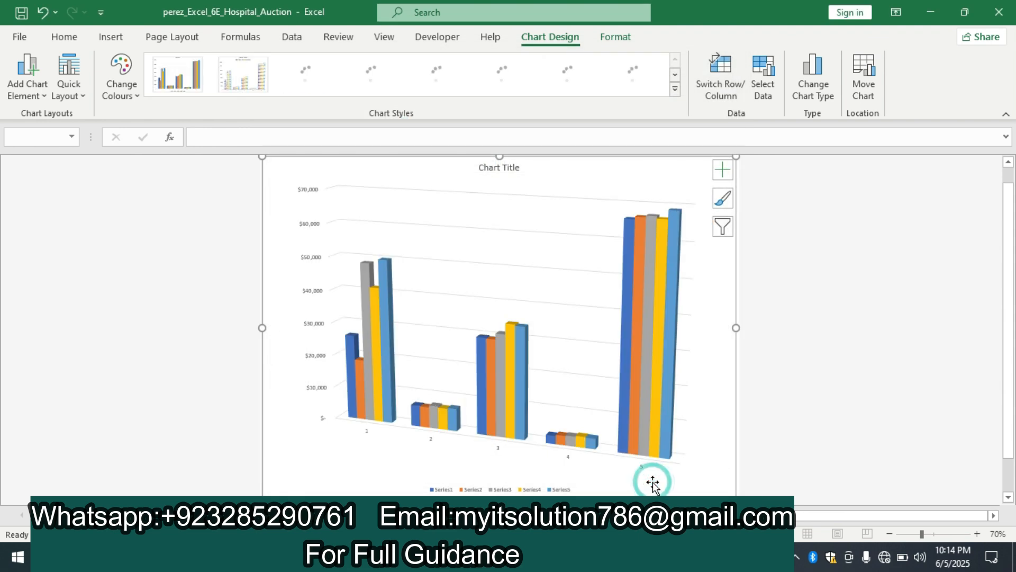
Step: Switch to the Word instructions and highlight the text of instruction 6 in yellow
key("alt+Tab")
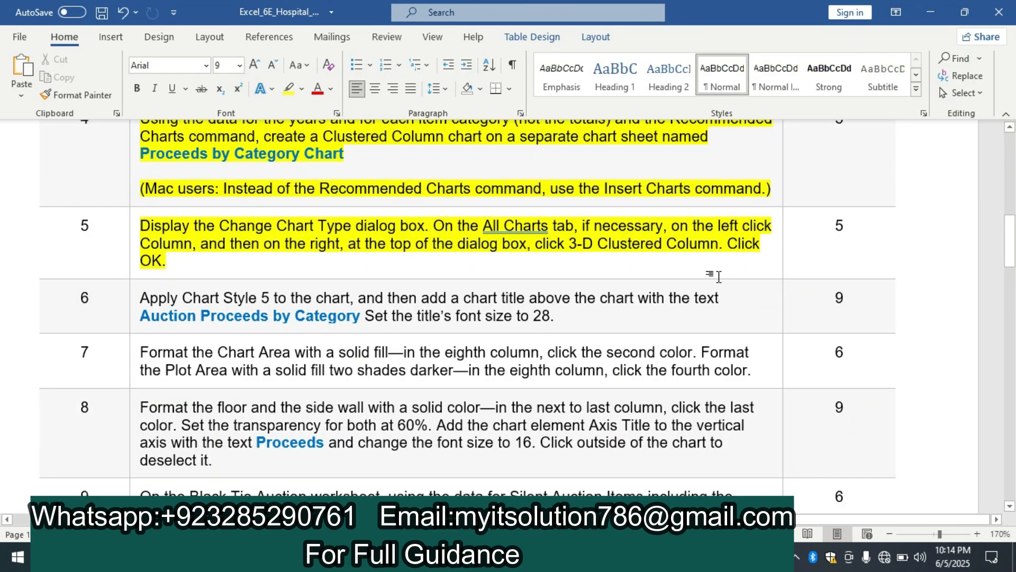
left_click(1009, 236)
mouse_move(1011, 264)
left_mouse_down()
mouse_move(1012, 439)
mouse_move(1014, 246)
left_mouse_up()
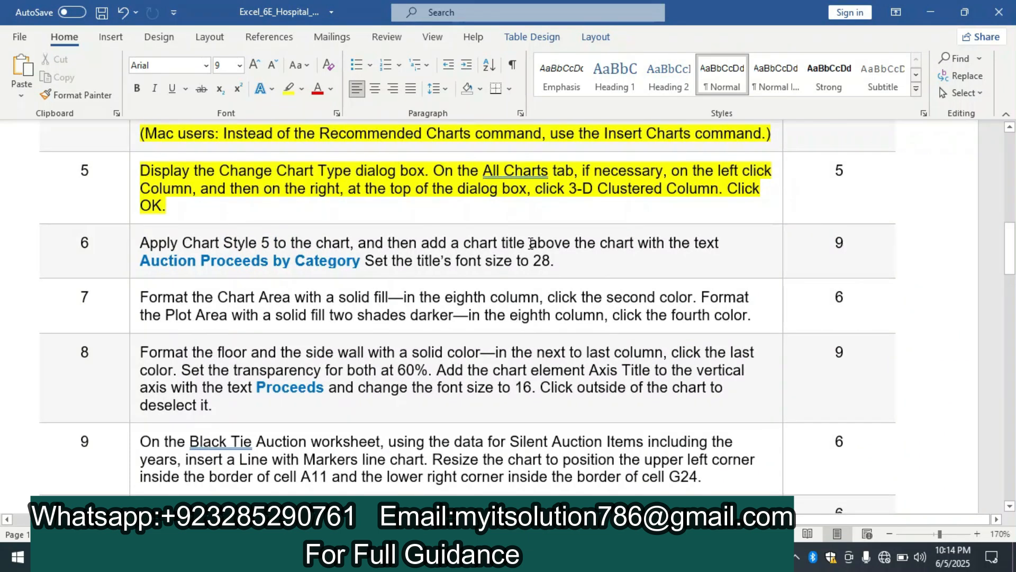
left_click(136, 249)
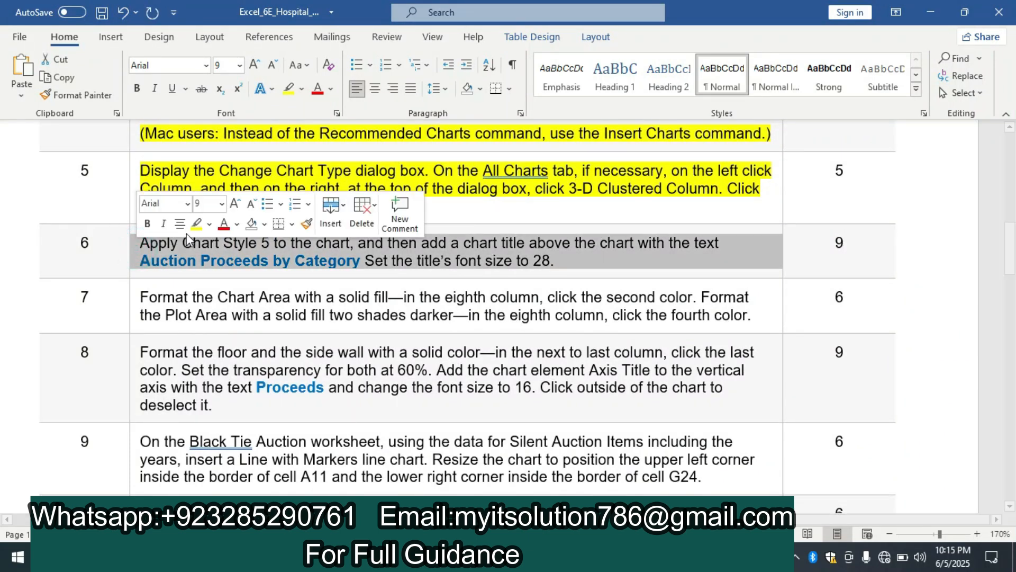
left_click(189, 226)
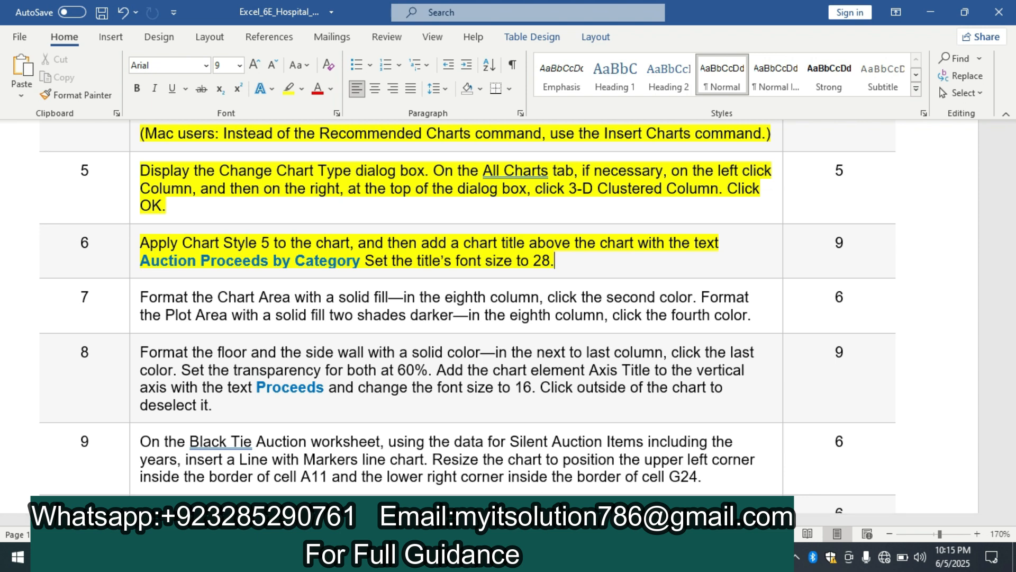
Step: Switch to Excel and apply Chart Style 5 to the 3-D column chart
key("alt+Tab")
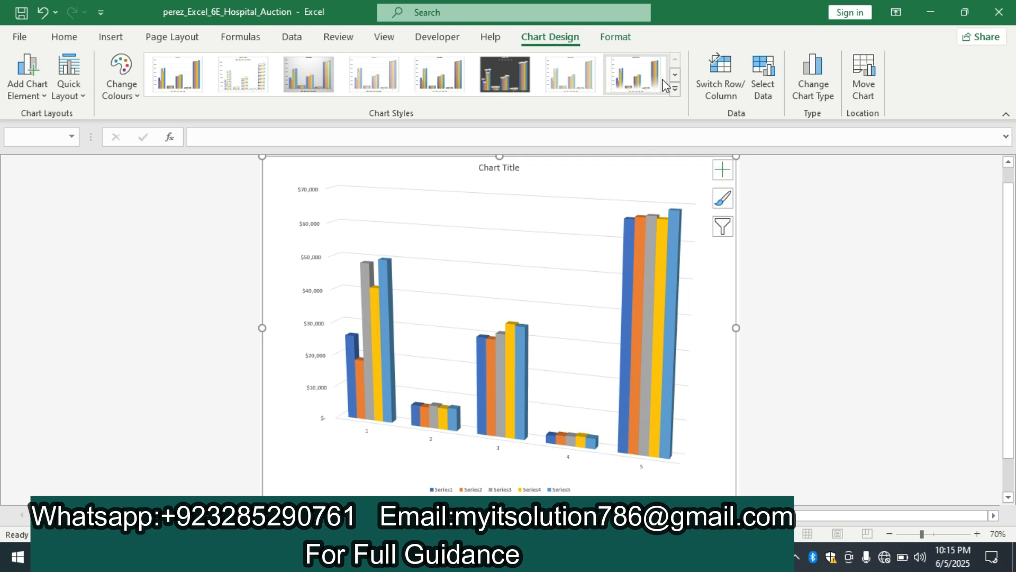
left_click(673, 88)
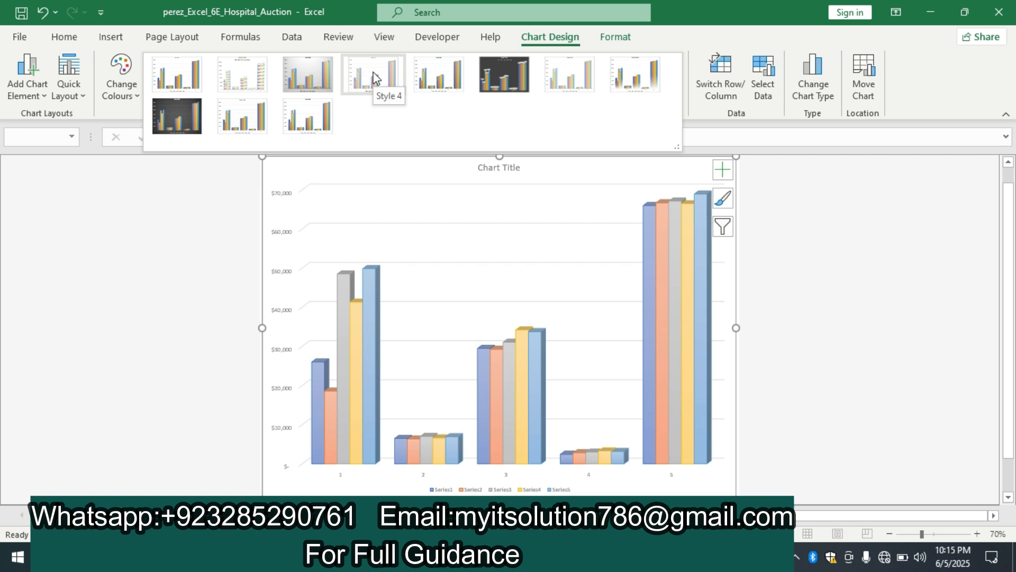
left_click(428, 79)
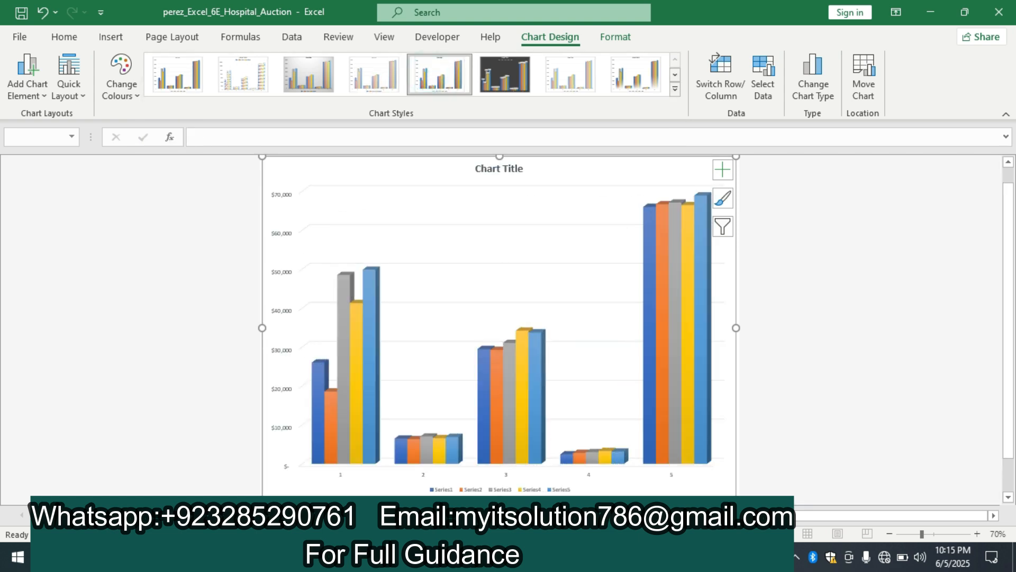
Step: Switch to the Word instructions and copy the title text "Auction Proceeds by Category" from instruction 6
left_click(476, 556)
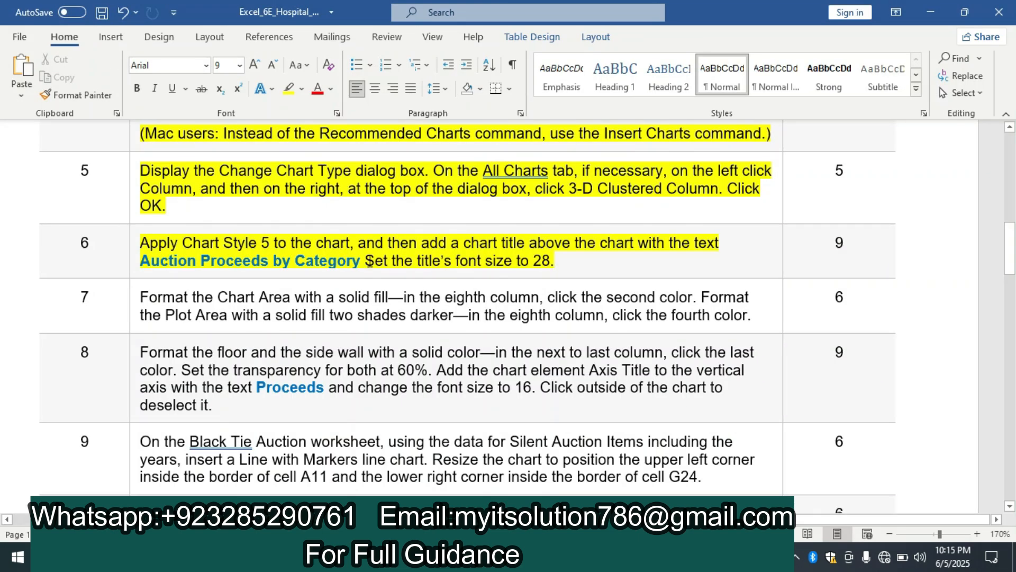
left_click_drag(363, 261, 165, 259)
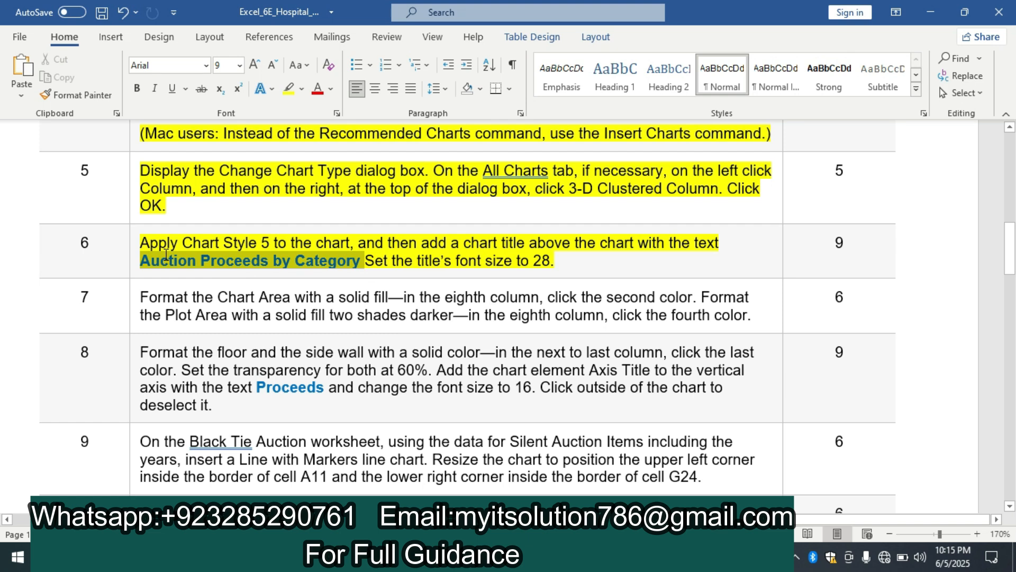
key("ctrl+c")
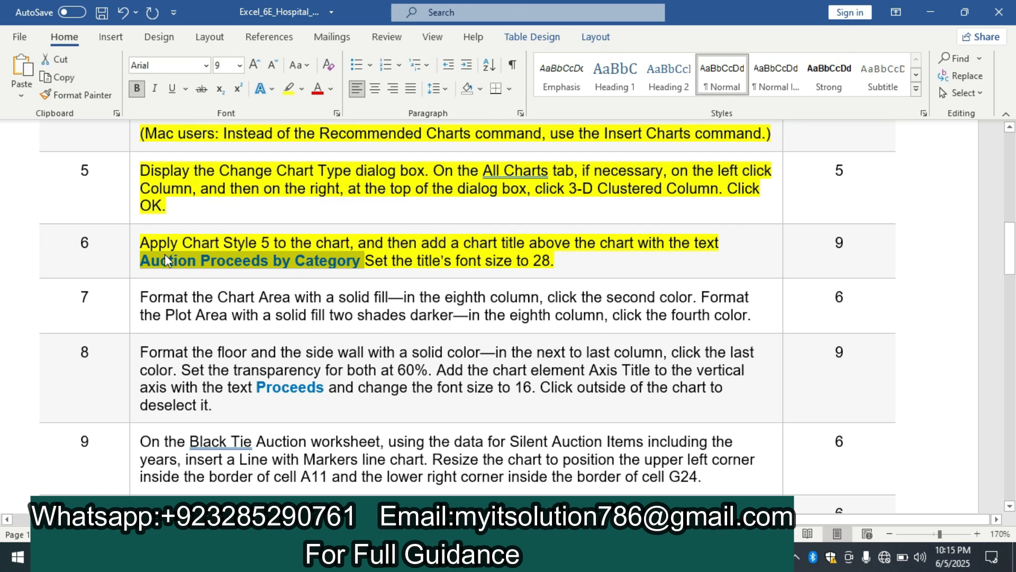
Step: Switch to Excel and replace the placeholder chart title with the copied text "Auction Proceeds by Category"
key("alt+Tab")
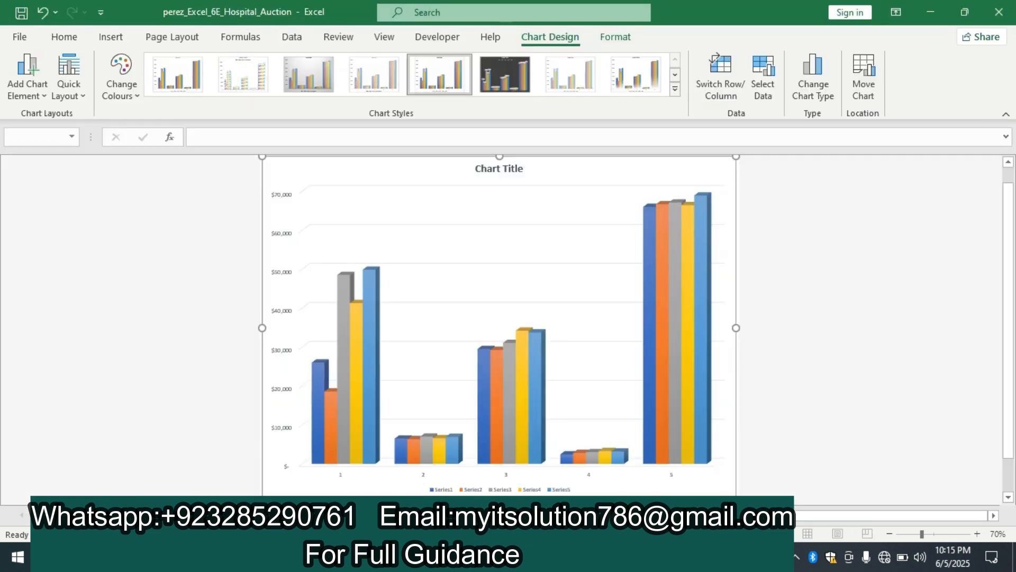
left_click(491, 168)
left_click(518, 167)
left_click(524, 169)
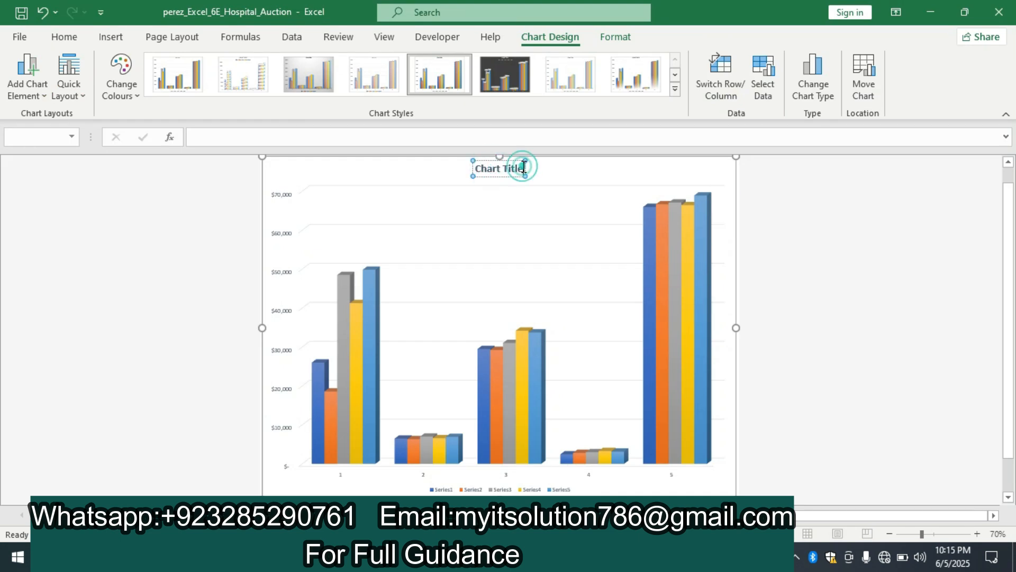
key("BackSpace")
key("BackSpace")
key("BackSpace")
key("BackSpace")
key("BackSpace")
key("BackSpace")
key("BackSpace")
key("BackSpace")
key("BackSpace")
key("BackSpace")
key("BackSpace")
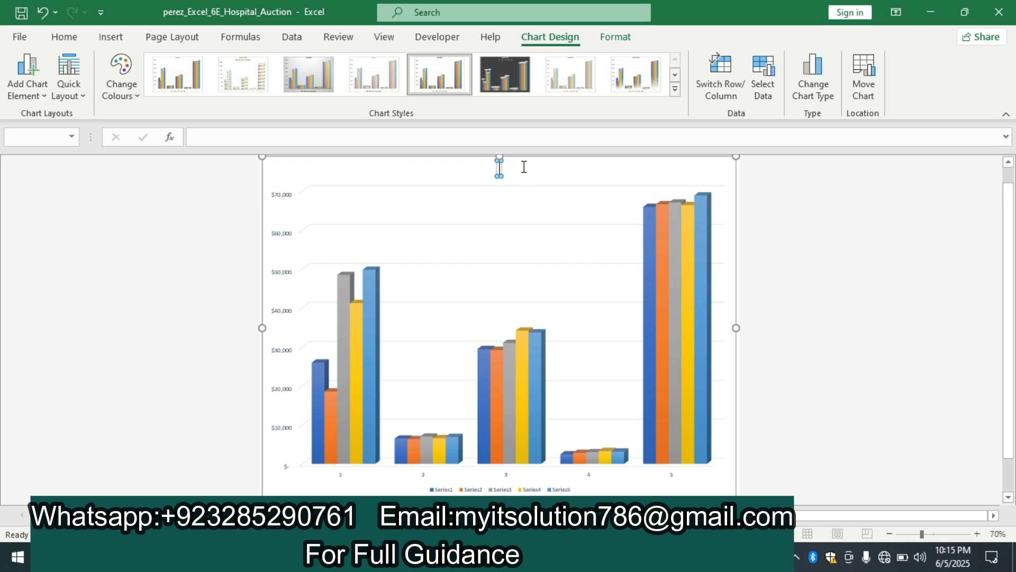
key("ctrl+v")
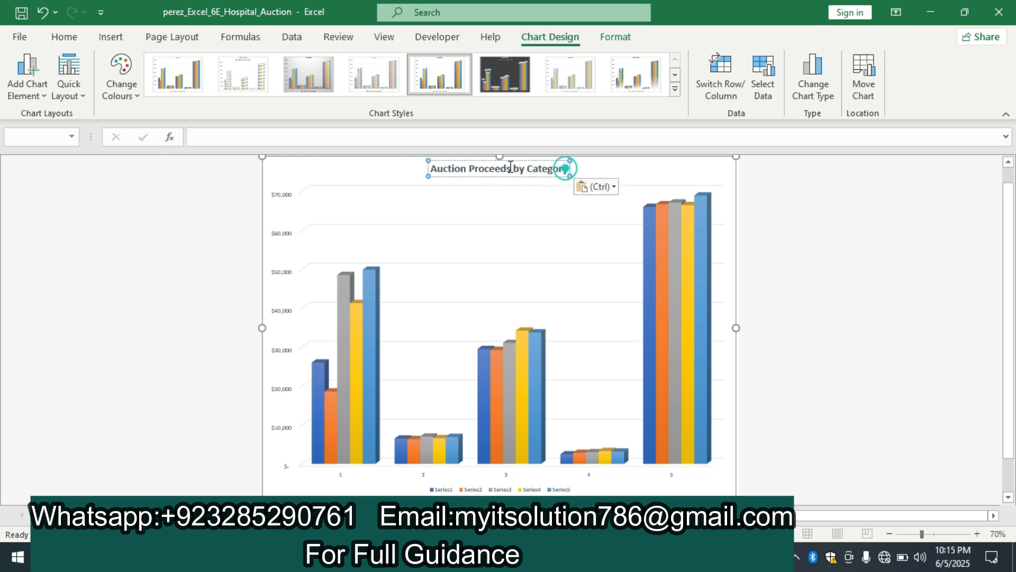
Step: Set the chart title's font size to 28 and deselect the chart
triple_click(567, 168)
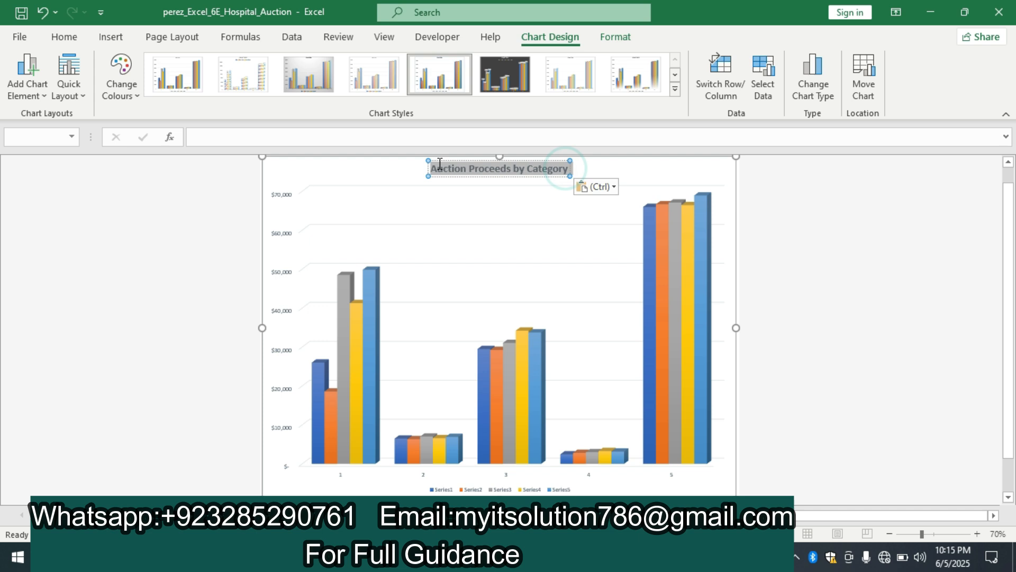
left_click(55, 37)
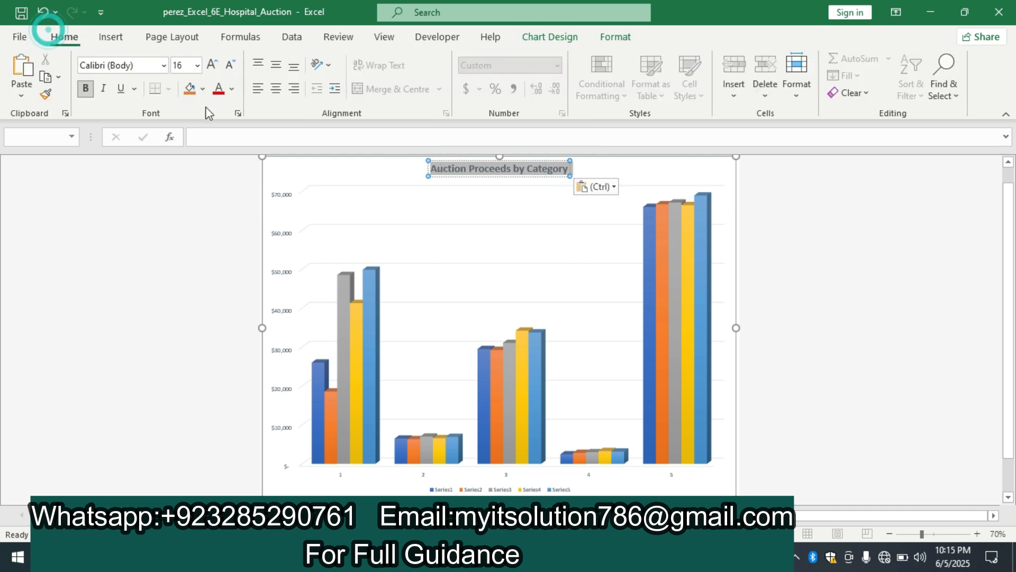
left_click(197, 66)
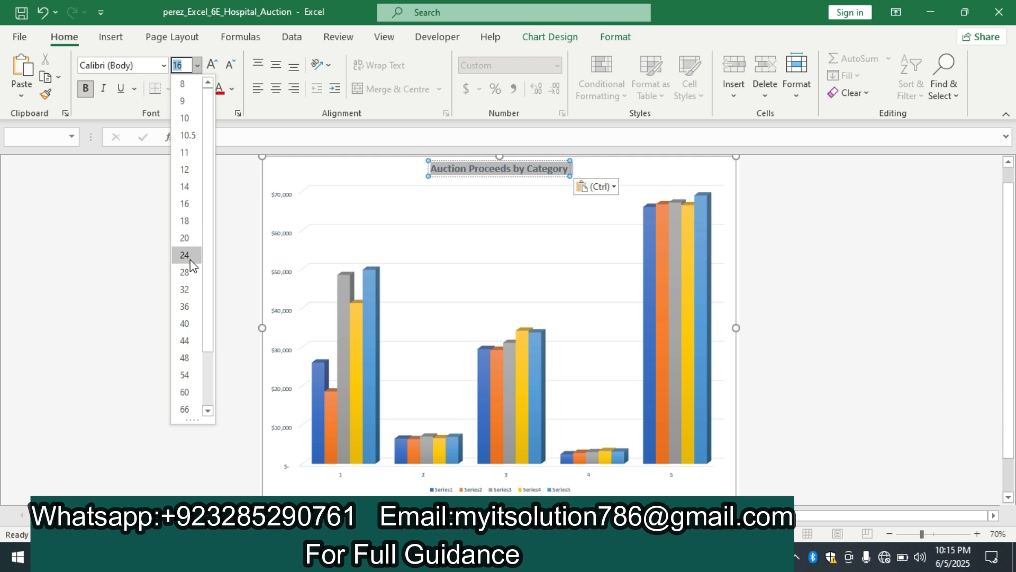
left_click(189, 273)
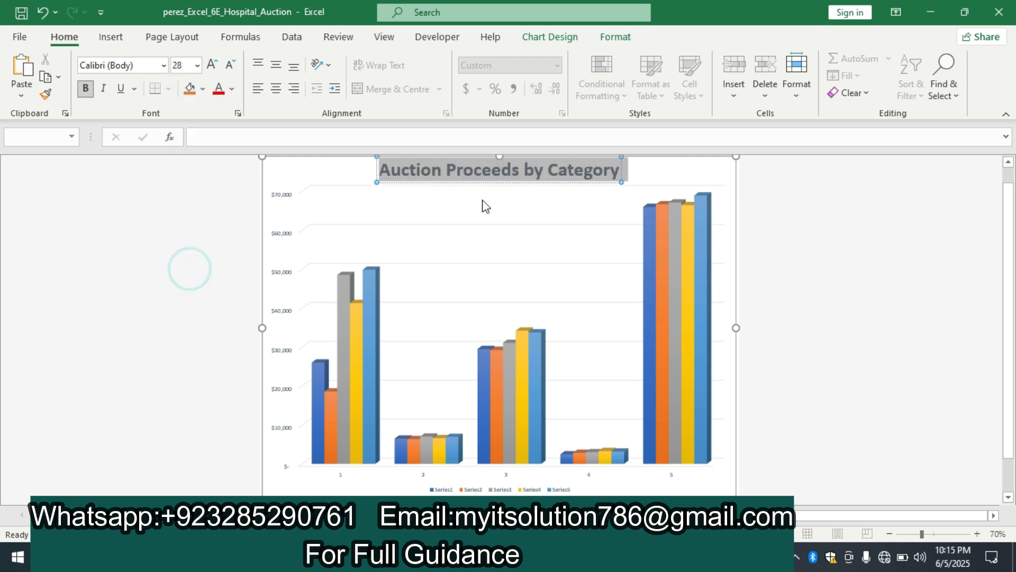
left_click(923, 218)
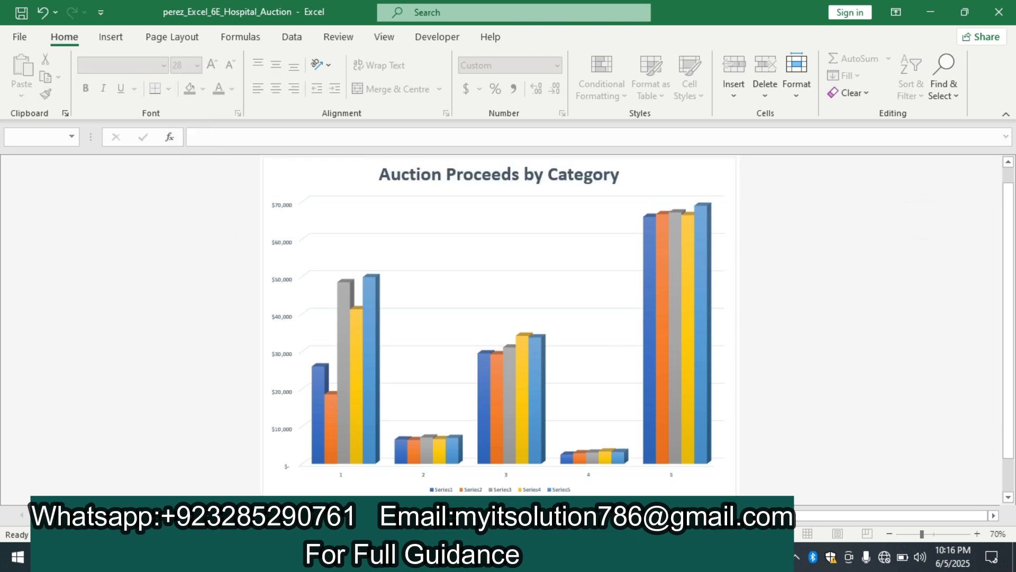
Step: Switch to the Word instructions and highlight the text of instruction 7 in yellow
mouse_move(550, 556)
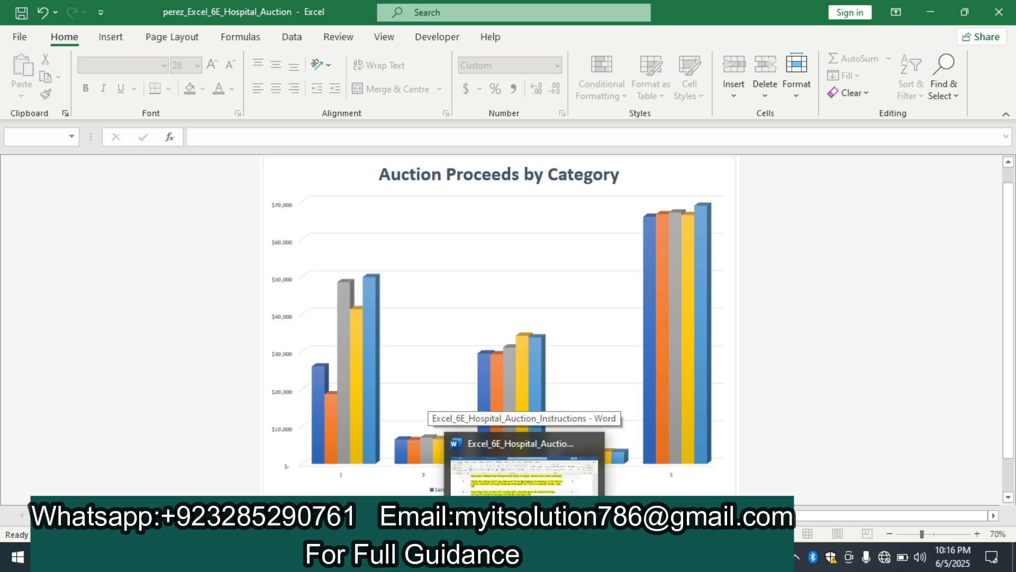
left_click(535, 479)
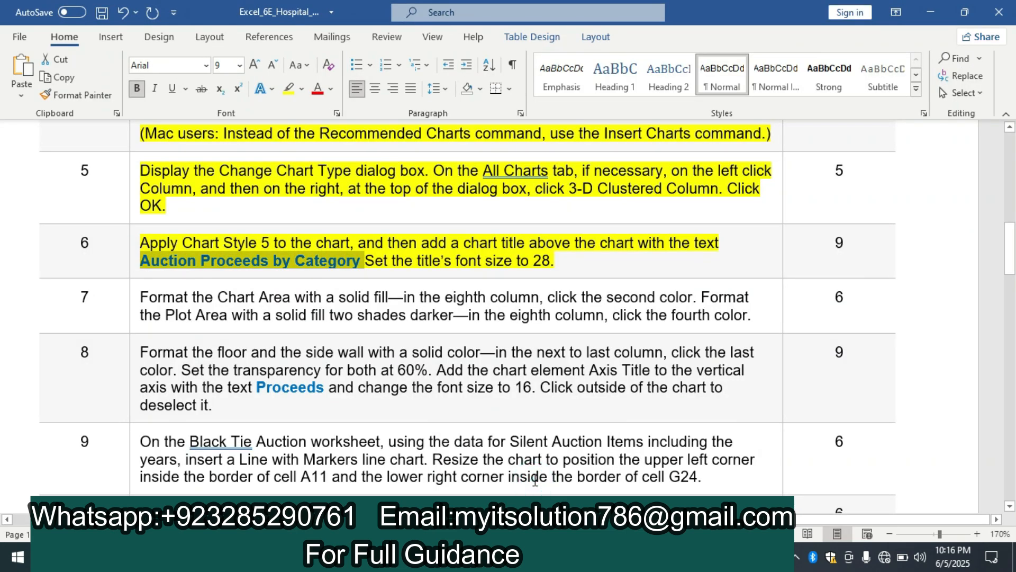
left_click_drag(1008, 229, 1008, 248)
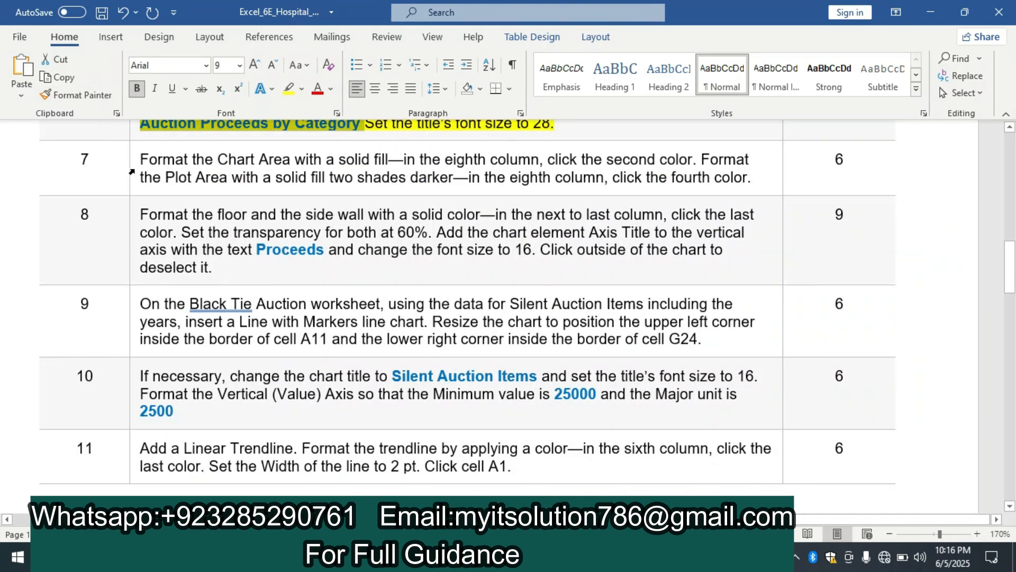
left_click(132, 172)
left_click(194, 144)
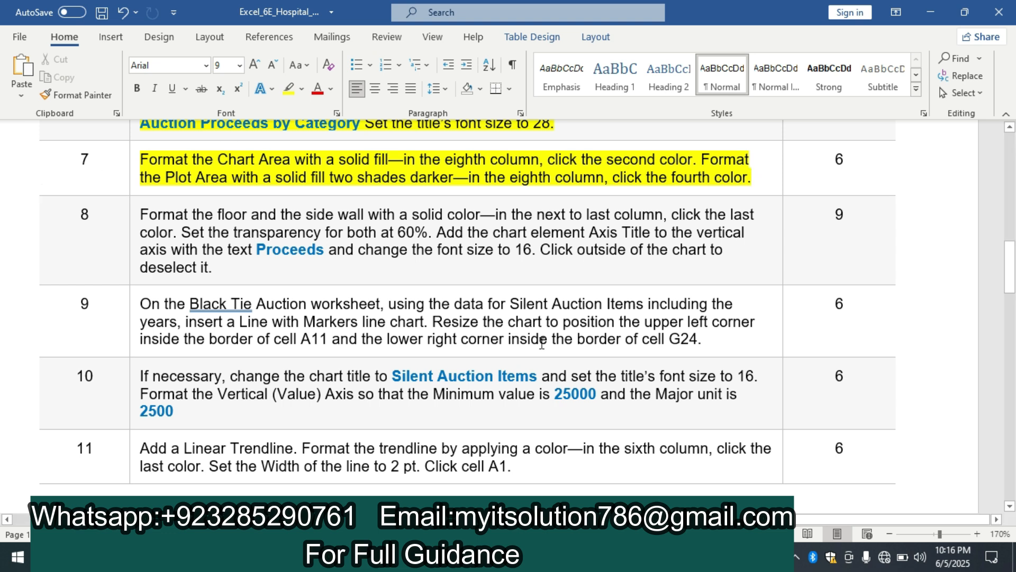
Step: Switch to Excel and format the Chart Area of the 3-D column chart with a solid fill
left_click(511, 556)
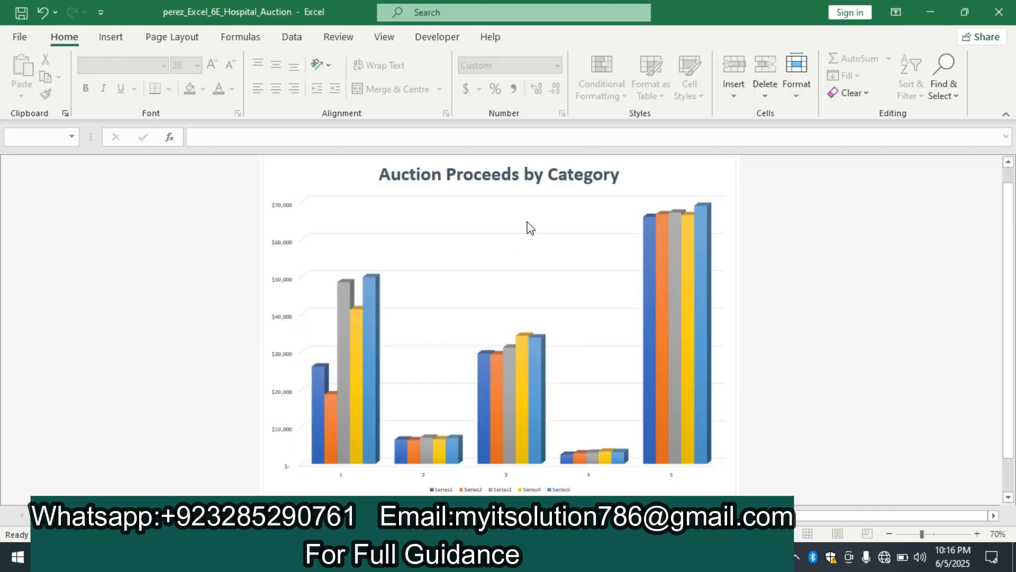
right_click(636, 183)
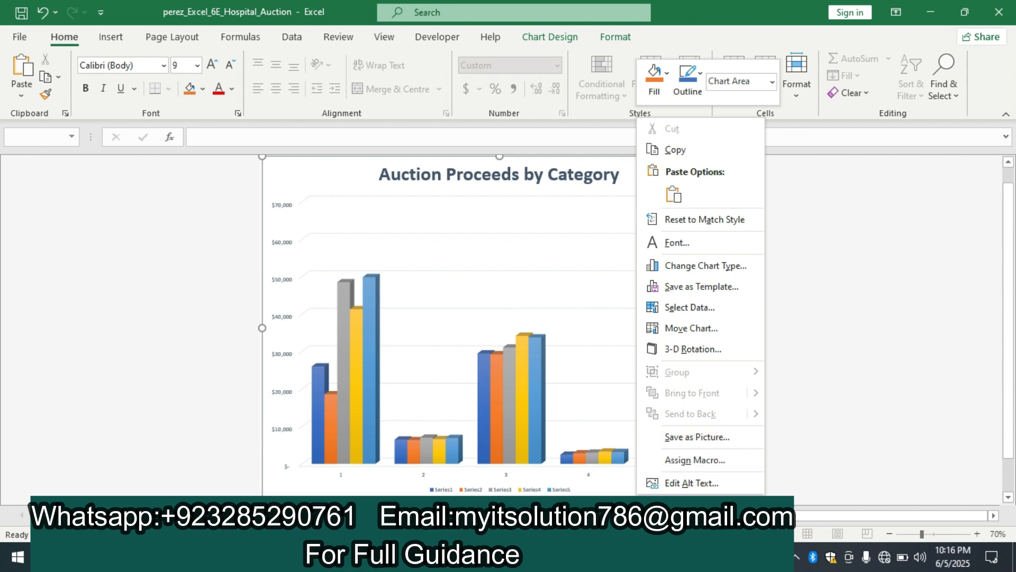
left_click(693, 505)
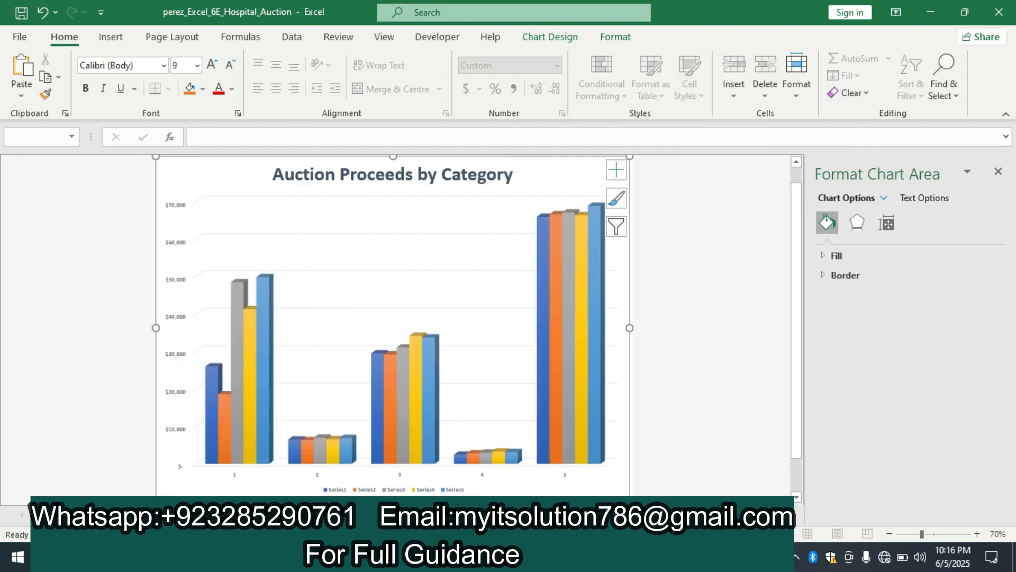
left_click(843, 254)
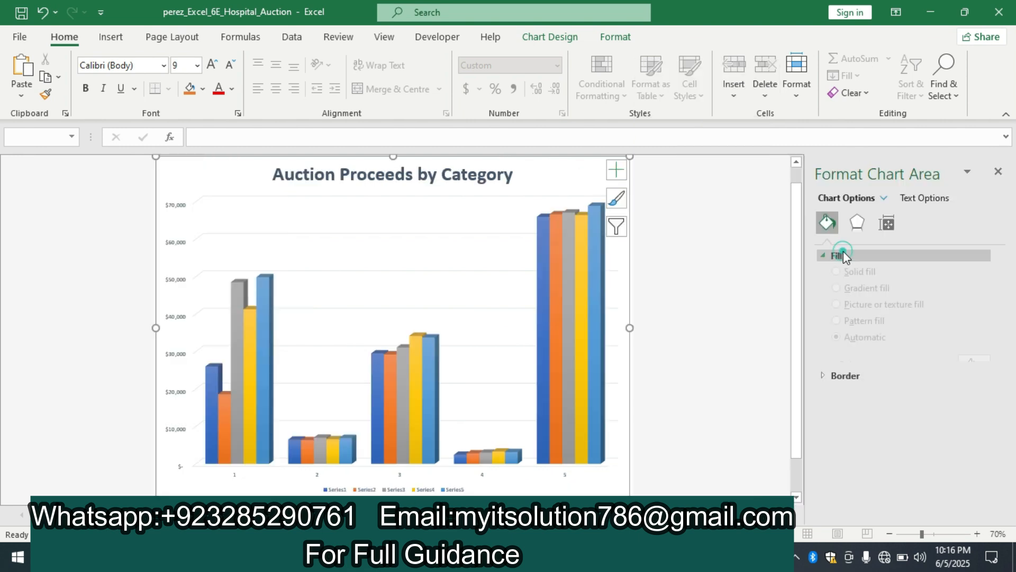
left_click(836, 293)
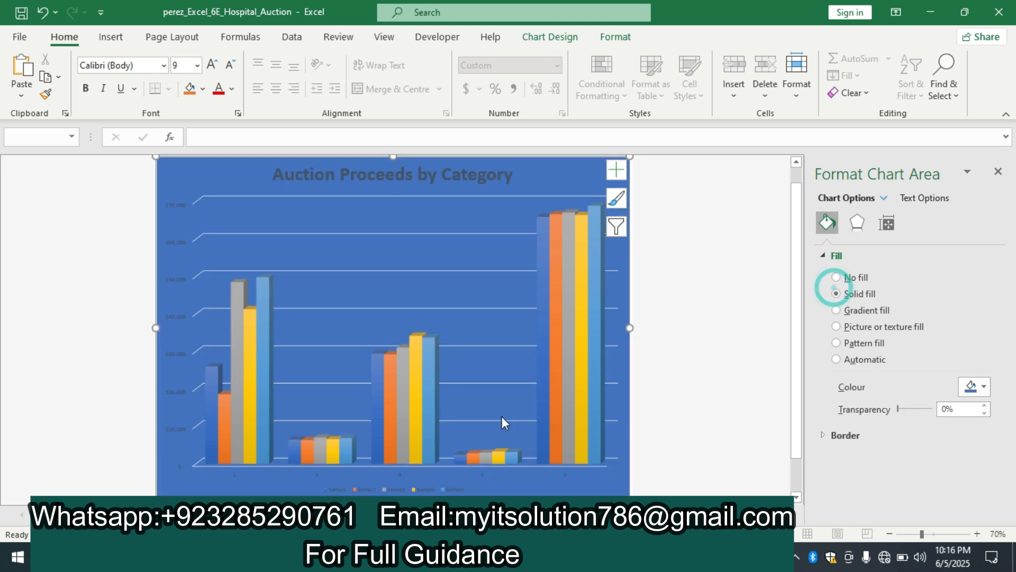
Step: Recheck instruction 7 in Word, return to Excel and set the Chart Area fill to the second colour in the eighth theme column
mouse_move(524, 557)
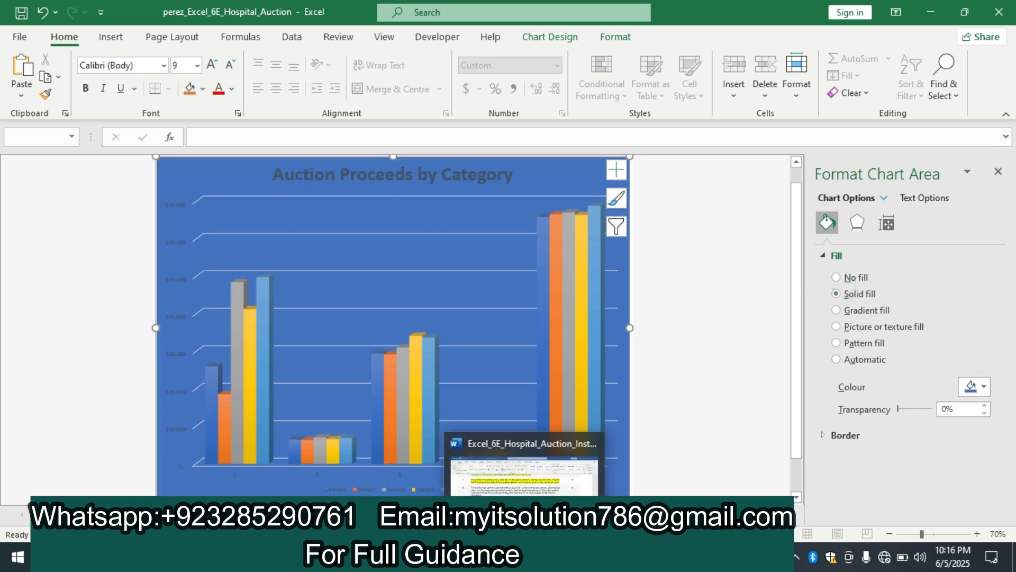
left_click(535, 474)
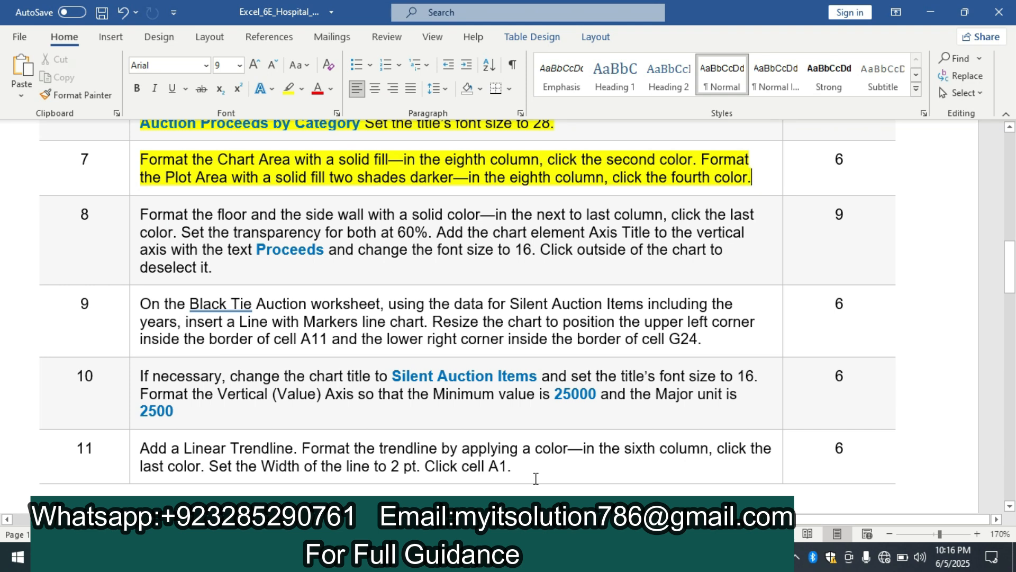
left_click(550, 557)
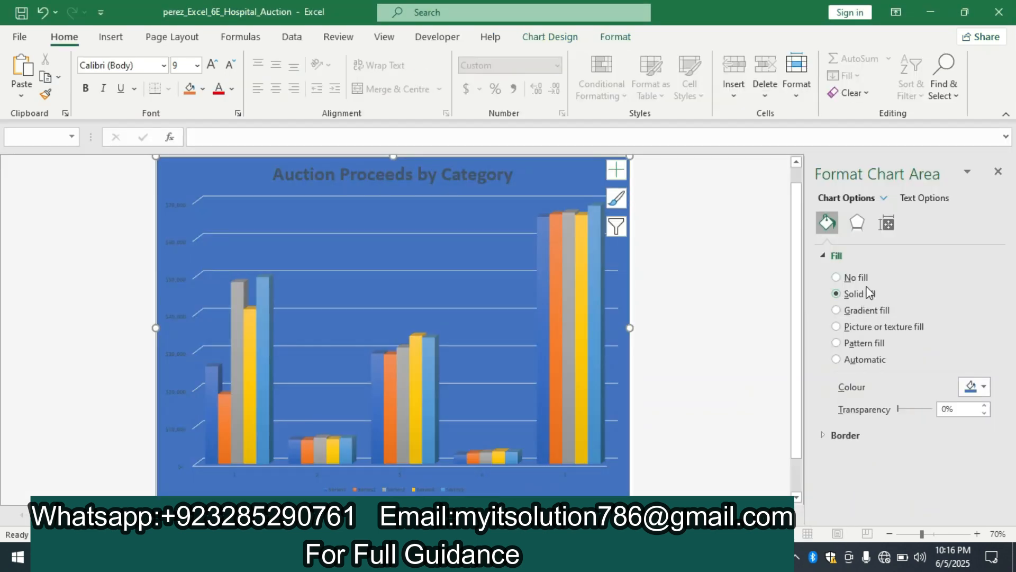
left_click(984, 386)
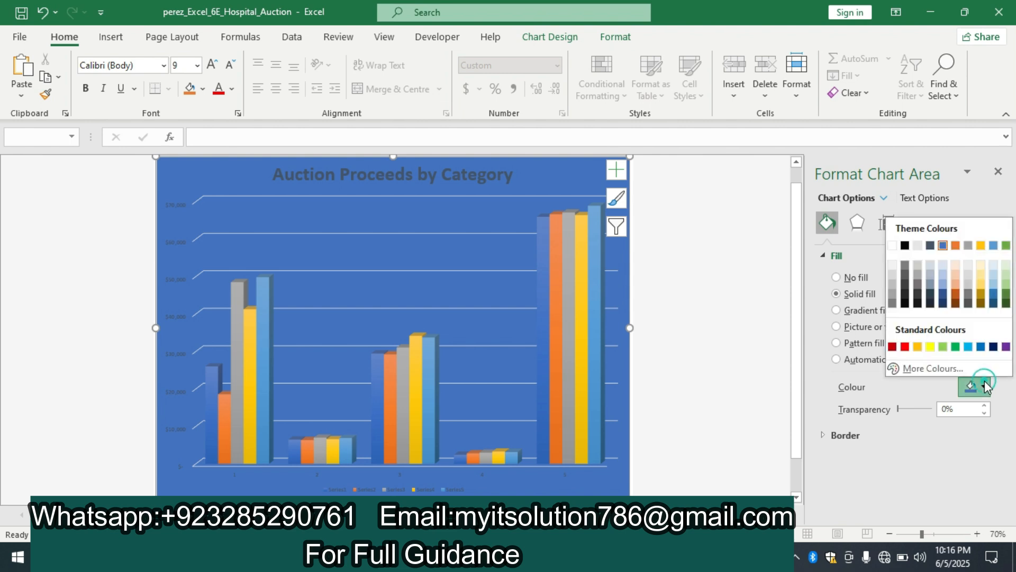
left_click(982, 266)
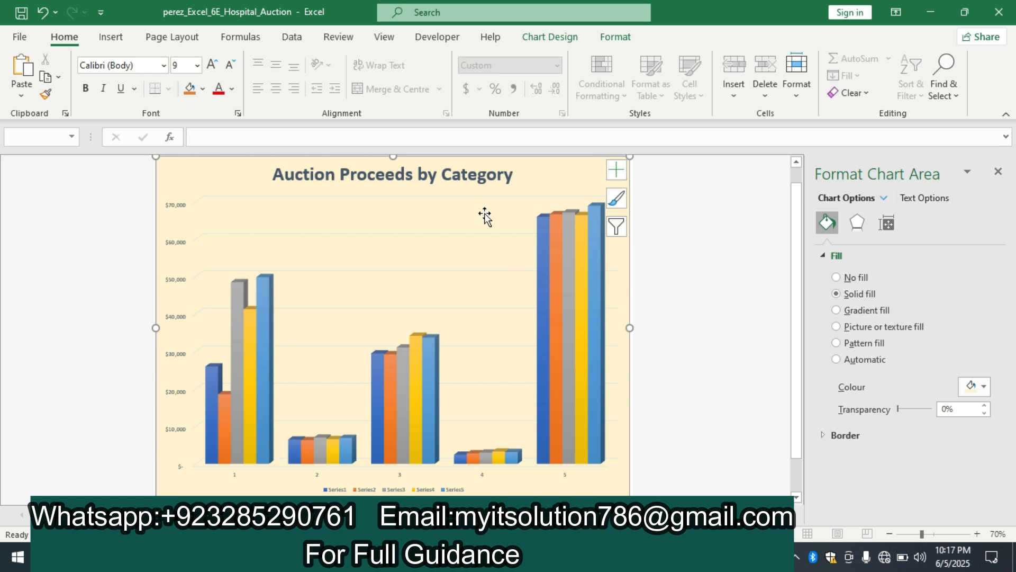
Step: Format the Plot Area with a solid fill in the fourth colour of the eighth theme column, rechecking instruction 7 in Word, and deselect the chart
left_click(886, 196)
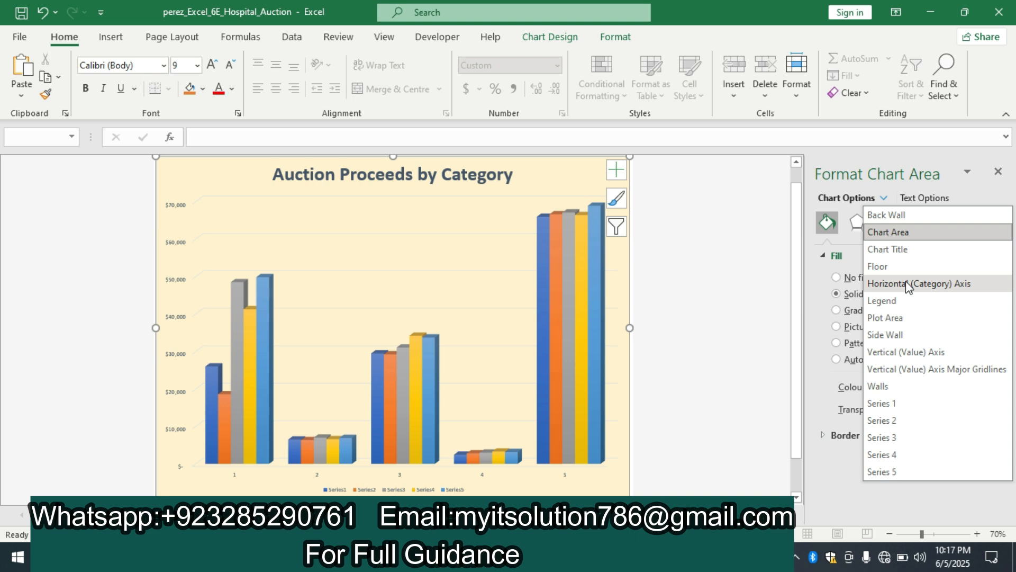
left_click(905, 317)
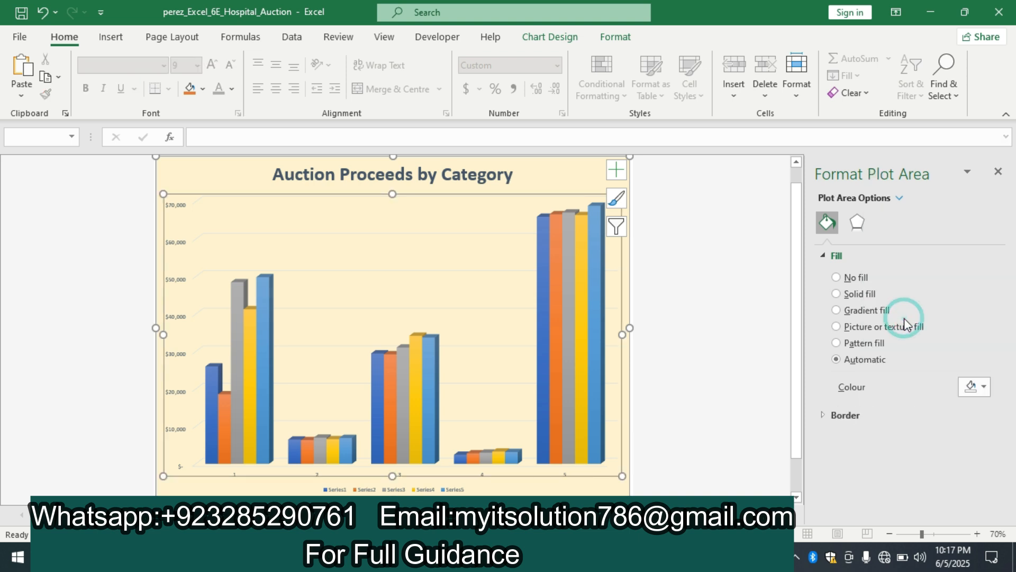
left_click(837, 293)
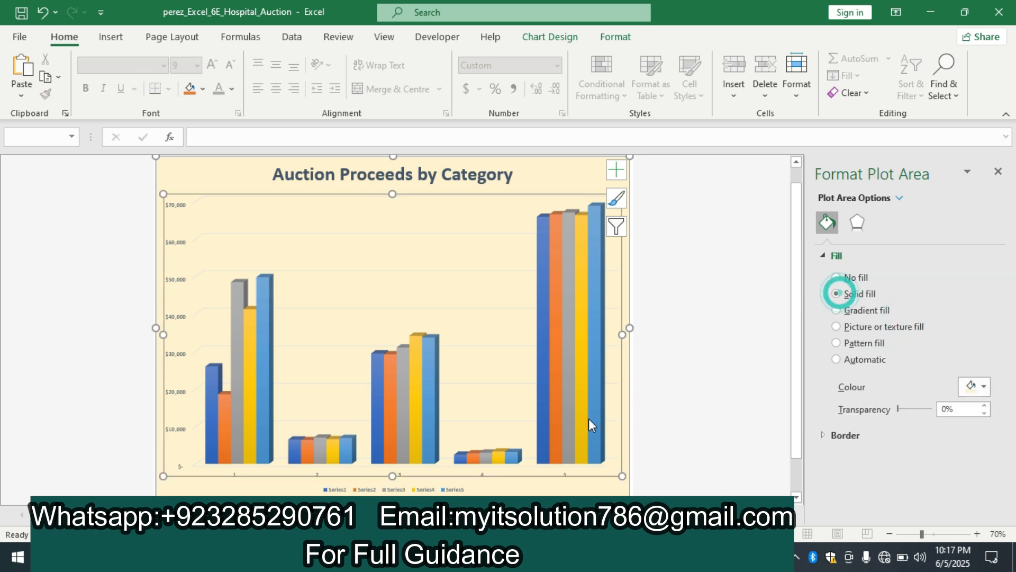
key("alt+Tab")
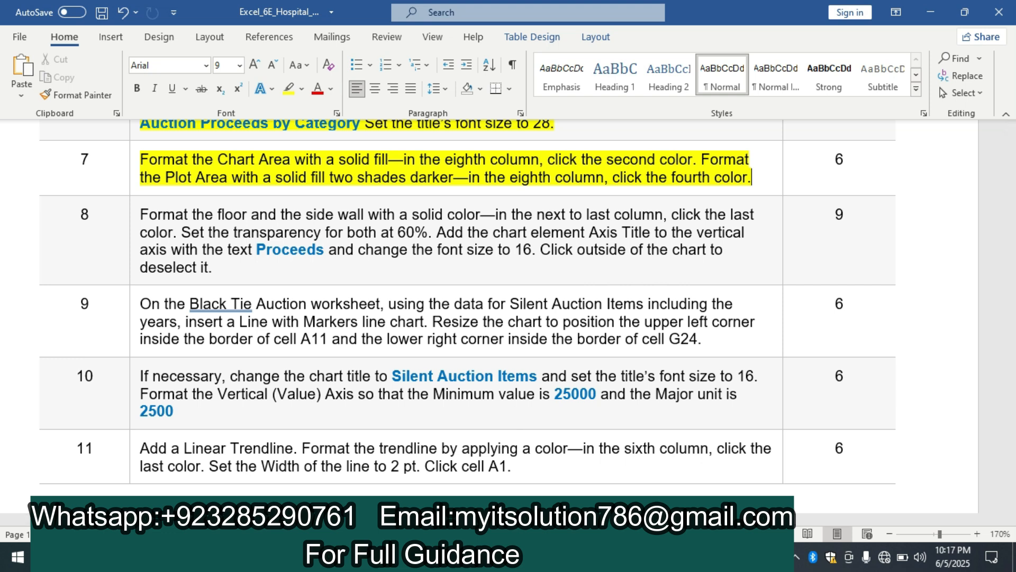
key("alt+Tab")
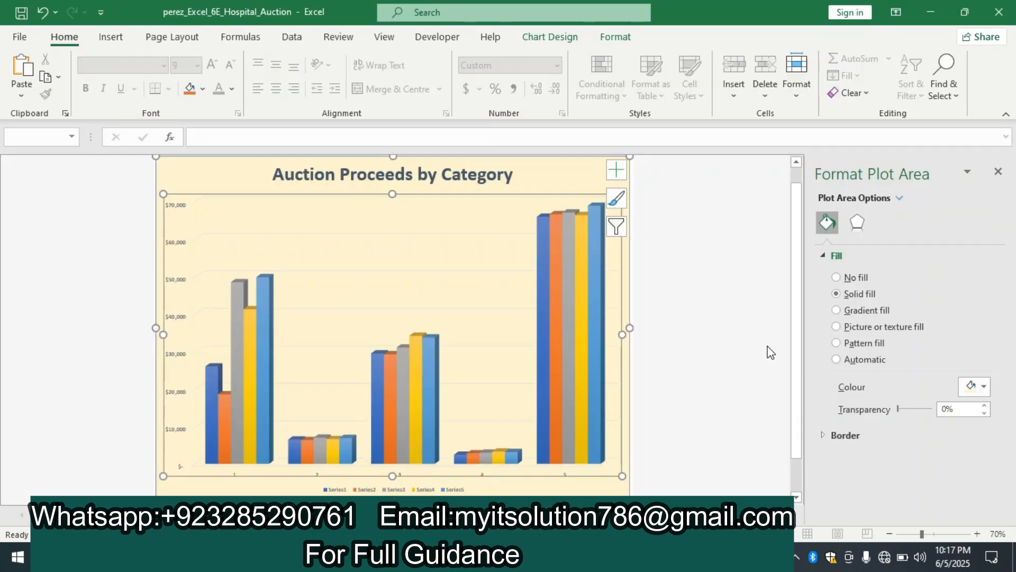
left_click(975, 388)
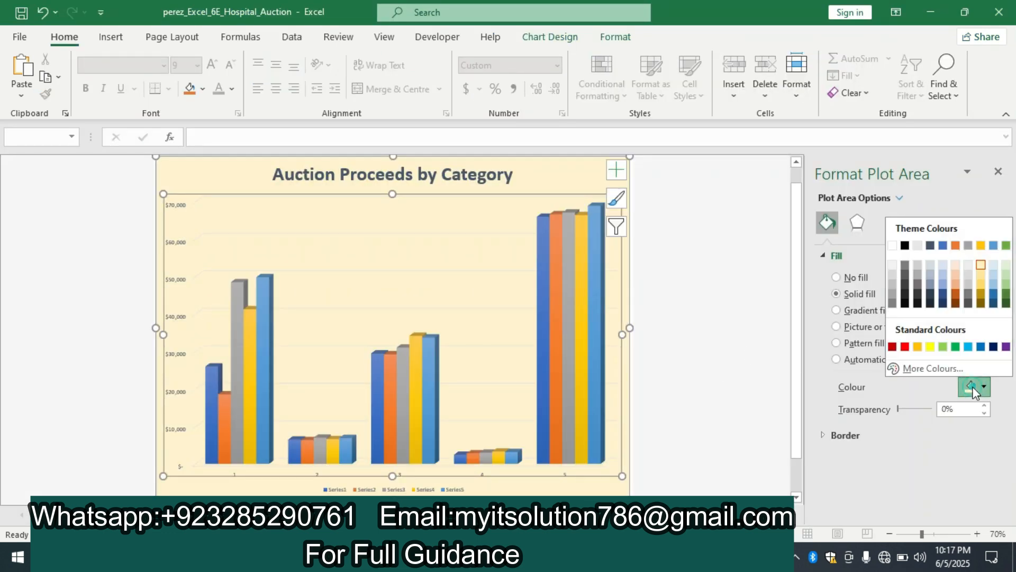
left_click(981, 284)
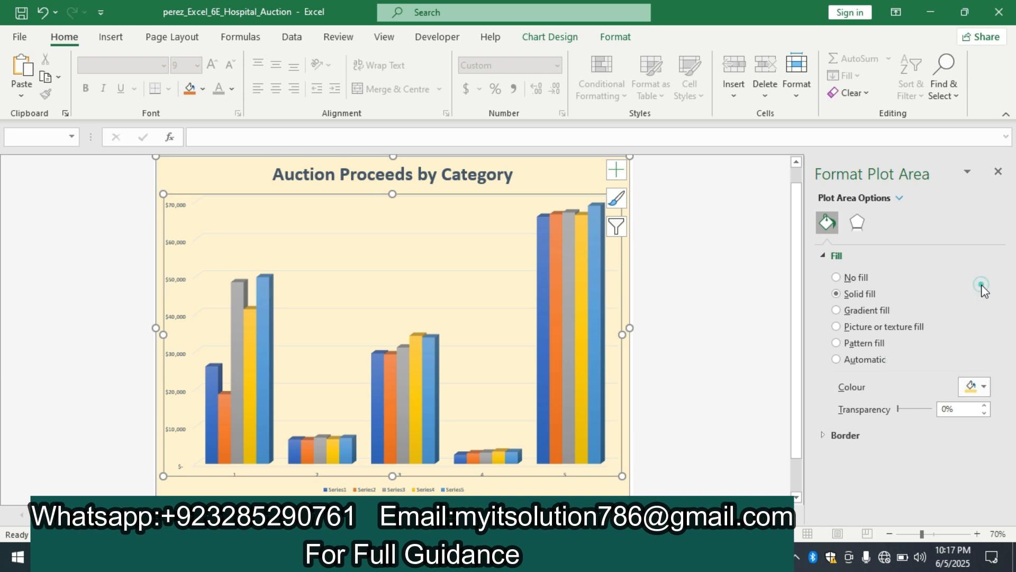
left_click(726, 284)
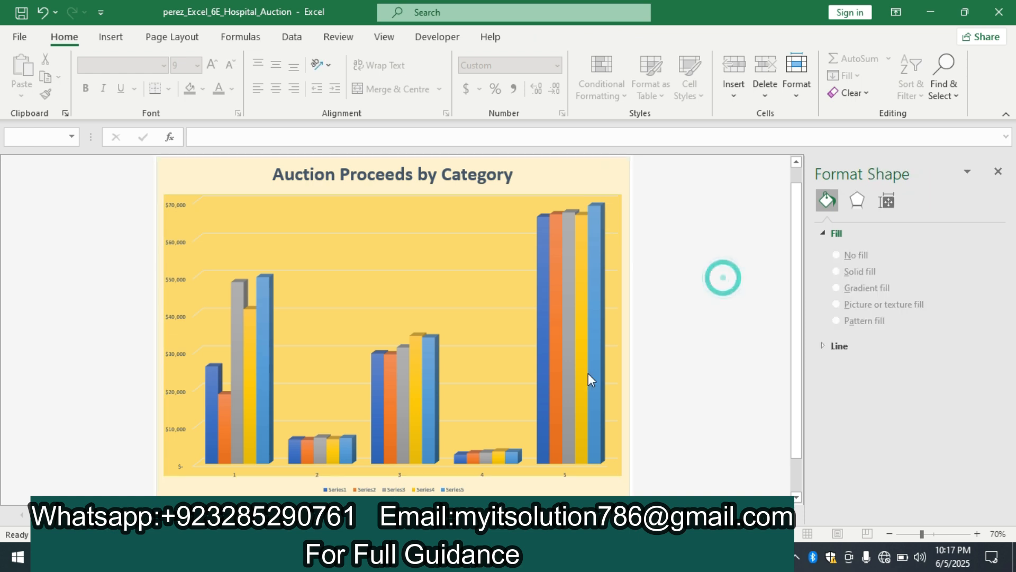
Step: Switch to the Word instructions and go back to the beginning of the document to review the earlier instructions
left_click(524, 556)
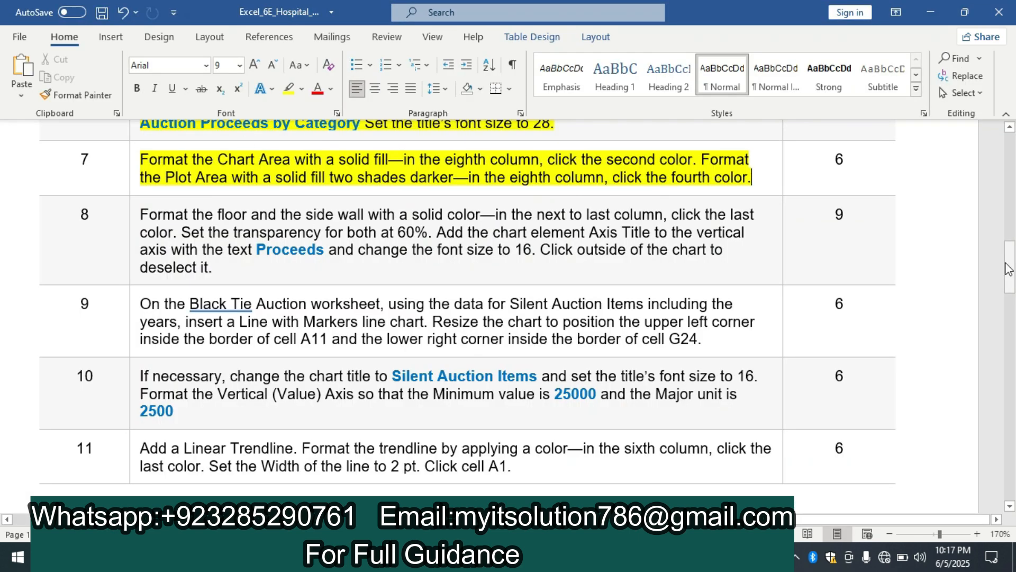
left_click_drag(1008, 268, 1015, 124)
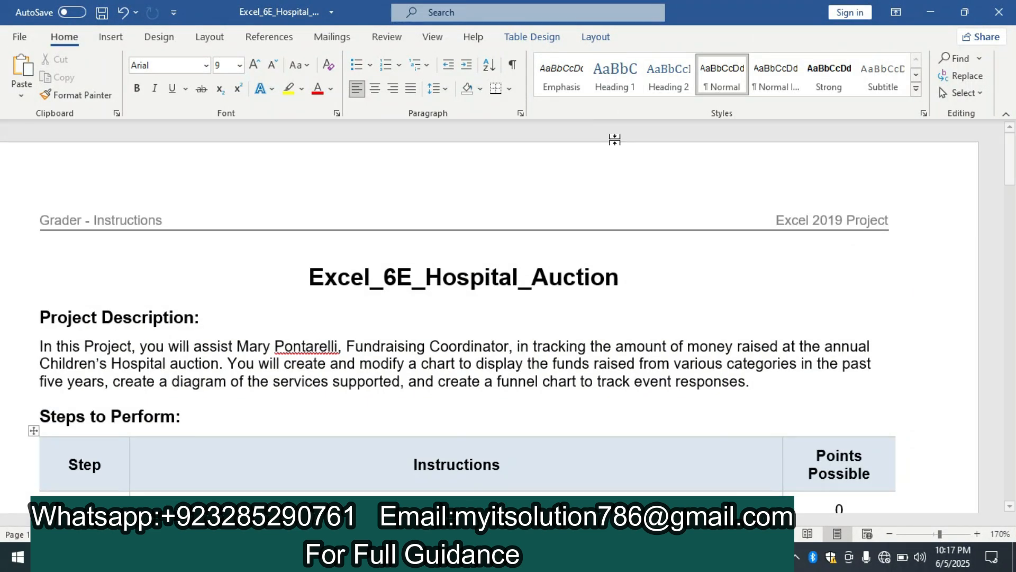